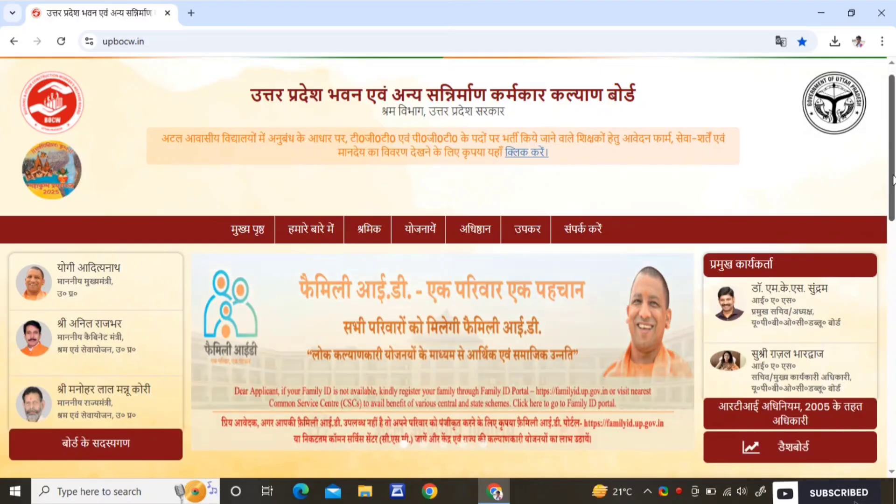
Search Google for 'upbocw' and open the Upbocw.in result
{"action": "left_click_drag", "start_coordinate": [892, 180], "coordinate": [893, 183]}
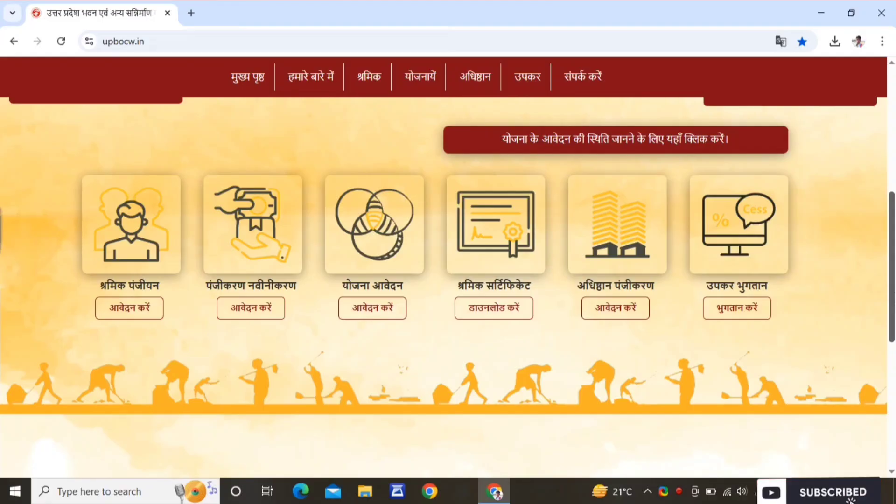
{"action": "scroll", "coordinate": [448, 280], "scroll_direction": "up", "scroll_amount": 8}
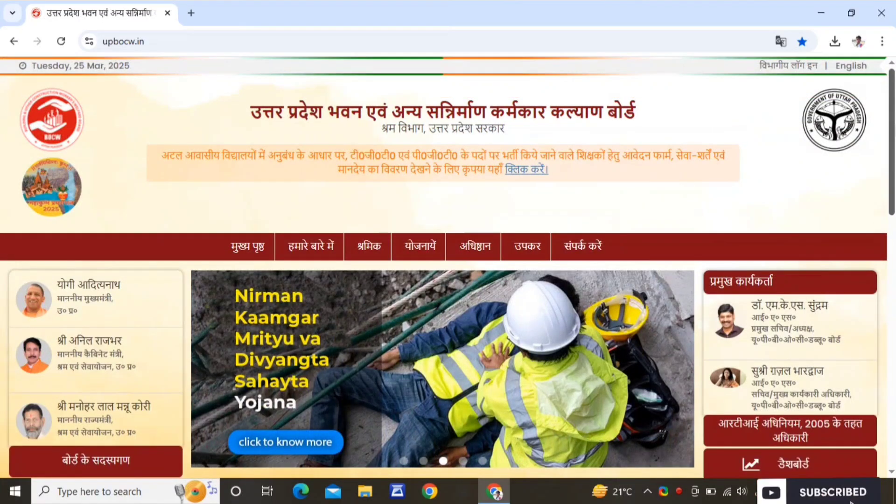
{"action": "scroll", "coordinate": [448, 280], "scroll_direction": "down", "scroll_amount": 1}
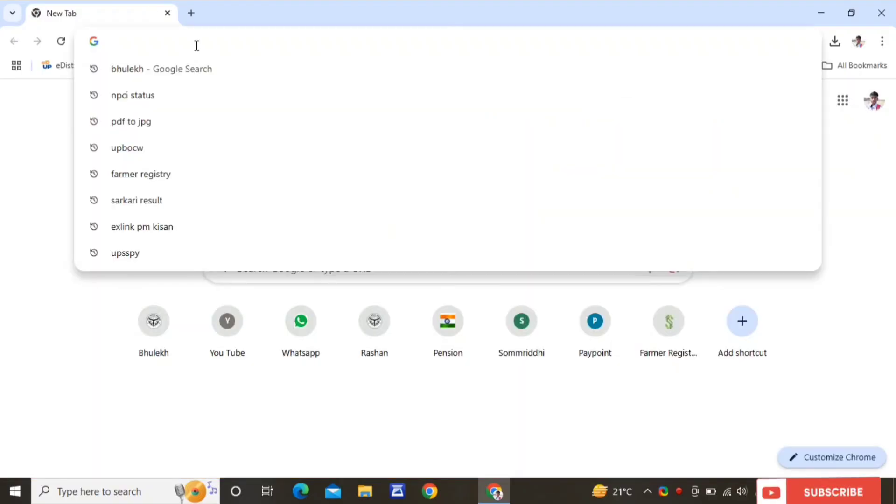
{"action": "left_click", "coordinate": [190, 154]}
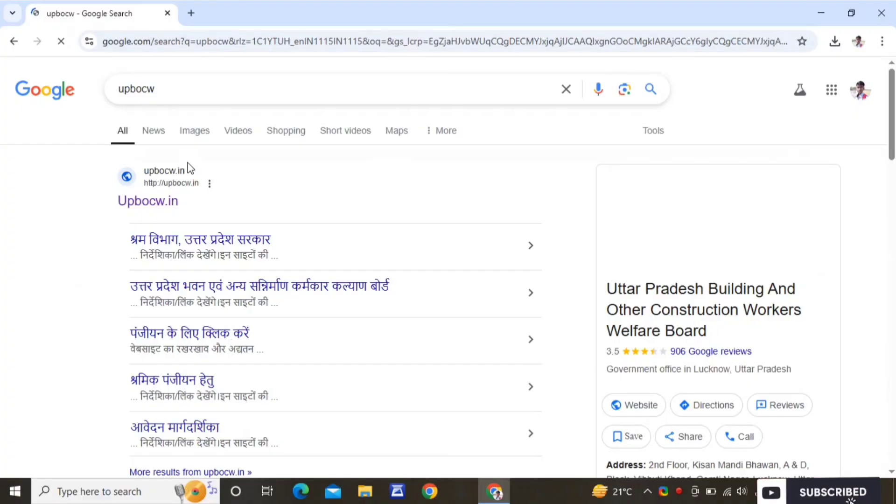
{"action": "left_click", "coordinate": [172, 204]}
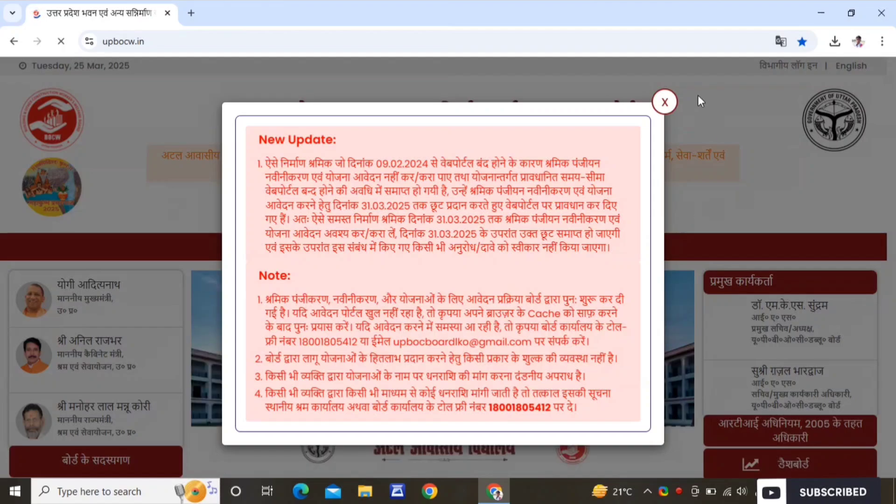
Close the New Update notice and scroll down to the worker service cards
{"action": "left_click", "coordinate": [665, 102]}
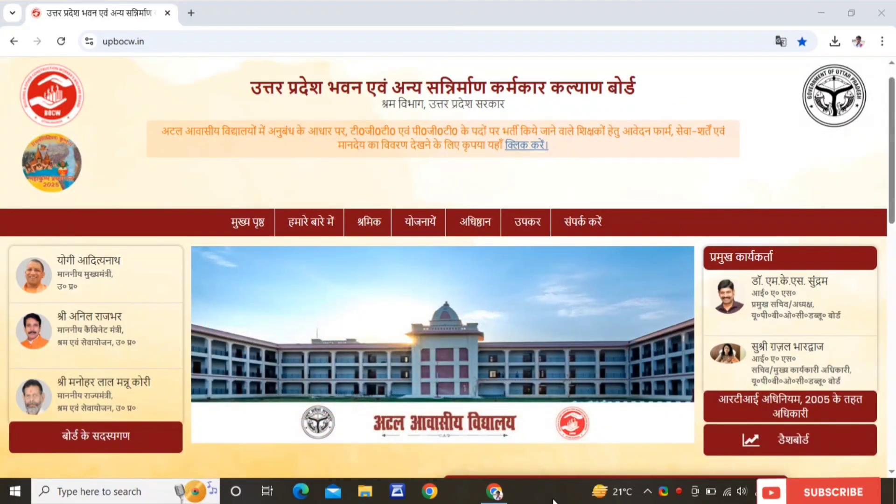
{"action": "scroll", "coordinate": [550, 455], "scroll_direction": "down", "scroll_amount": 4}
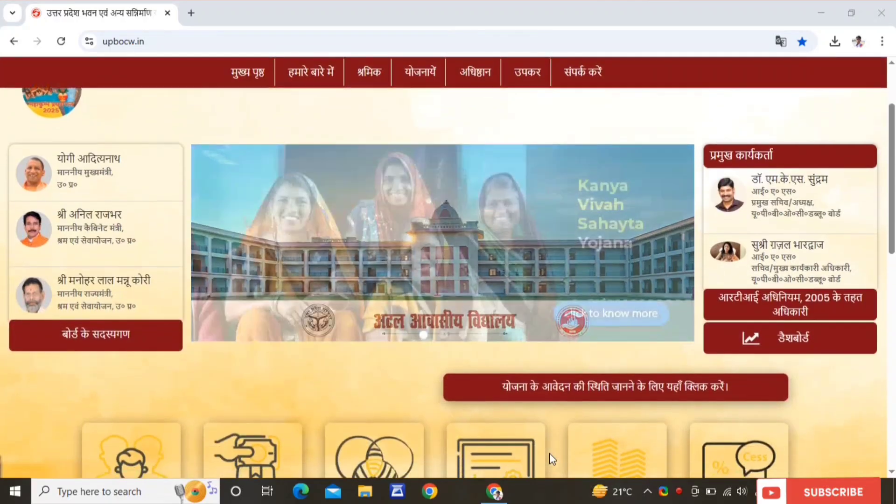
{"action": "scroll", "coordinate": [551, 458], "scroll_direction": "down", "scroll_amount": 1}
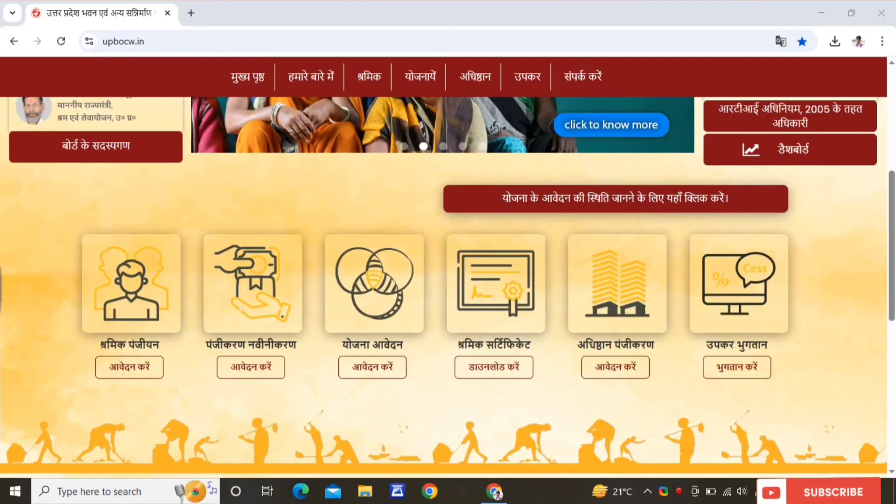
{"action": "scroll", "coordinate": [406, 311], "scroll_direction": "down", "scroll_amount": 1}
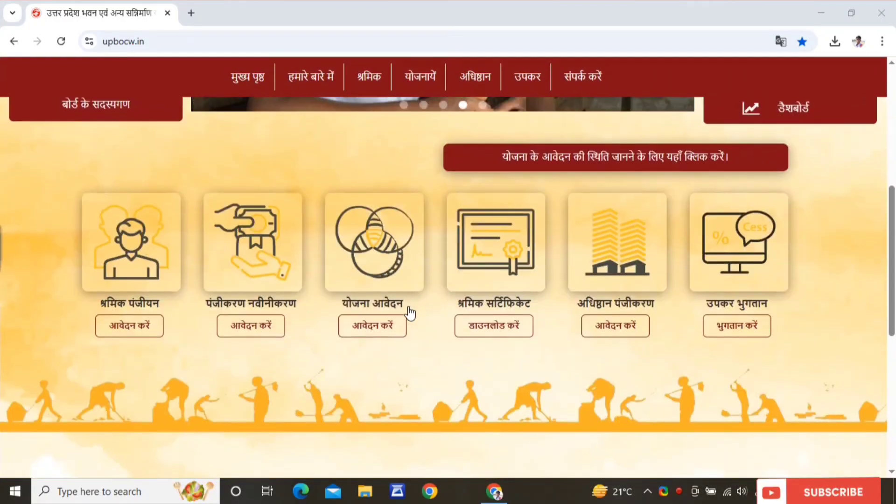
Start a new scheme application with division बरेली and scheme कन्या विवाह सहायता योजना
{"action": "left_click", "coordinate": [379, 322]}
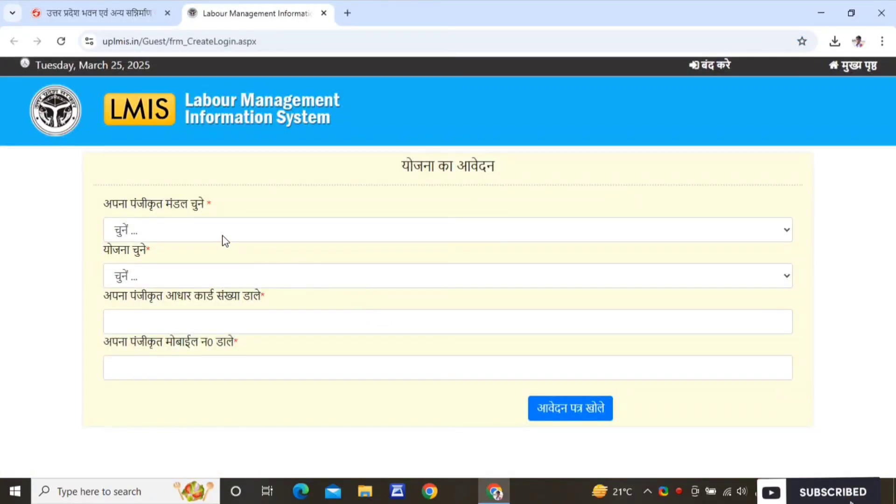
{"action": "left_click", "coordinate": [225, 240]}
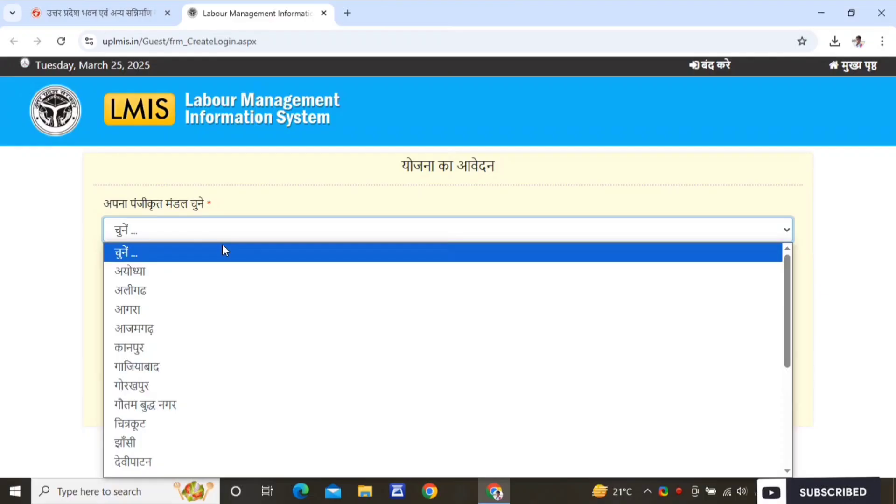
{"action": "scroll", "coordinate": [212, 346], "scroll_direction": "down", "scroll_amount": 3}
{"action": "left_click", "coordinate": [211, 369]}
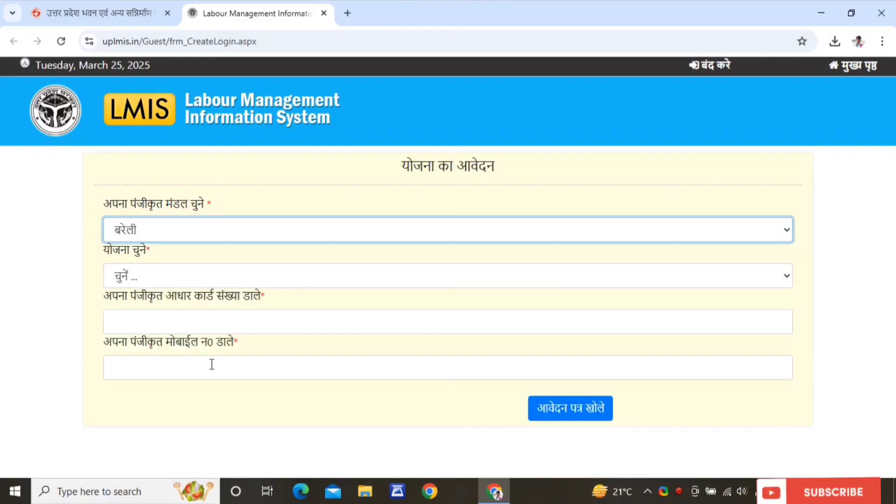
{"action": "left_click", "coordinate": [201, 322]}
{"action": "left_click", "coordinate": [198, 277]}
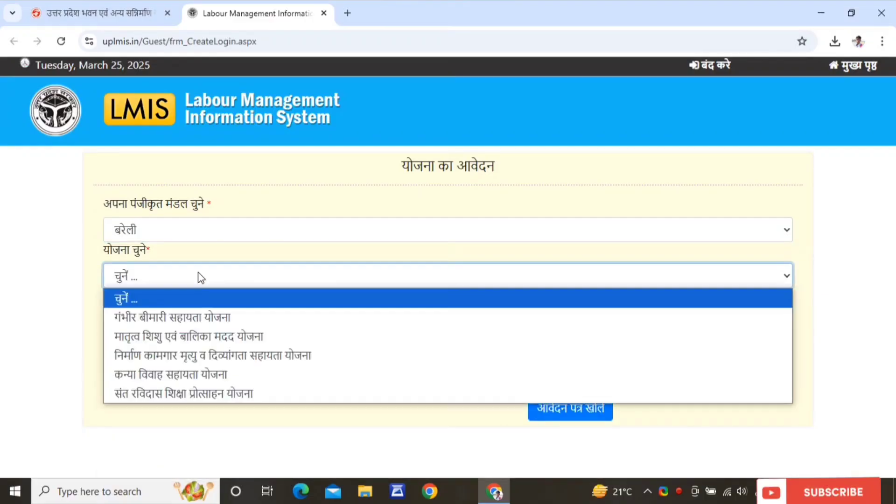
{"action": "left_click", "coordinate": [207, 375]}
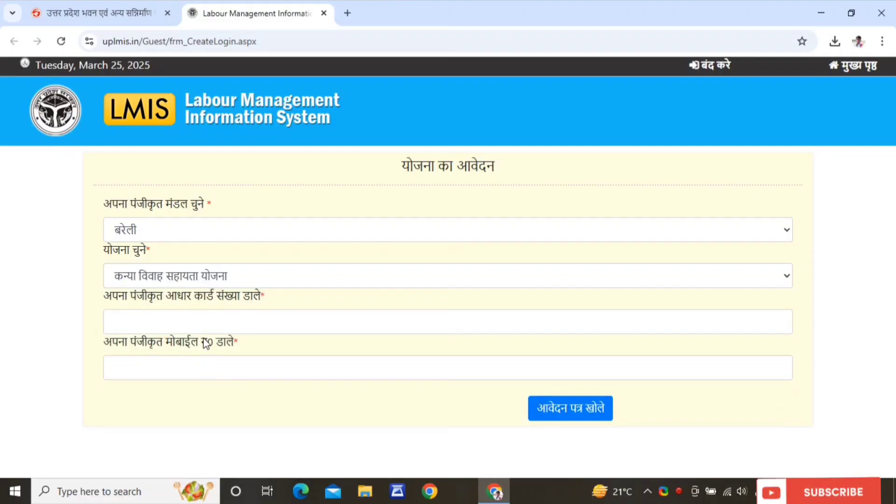
Enter the registered Aadhaar and mobile numbers and request an OTP
{"action": "left_click", "coordinate": [202, 319]}
{"action": "type", "text": "6"}
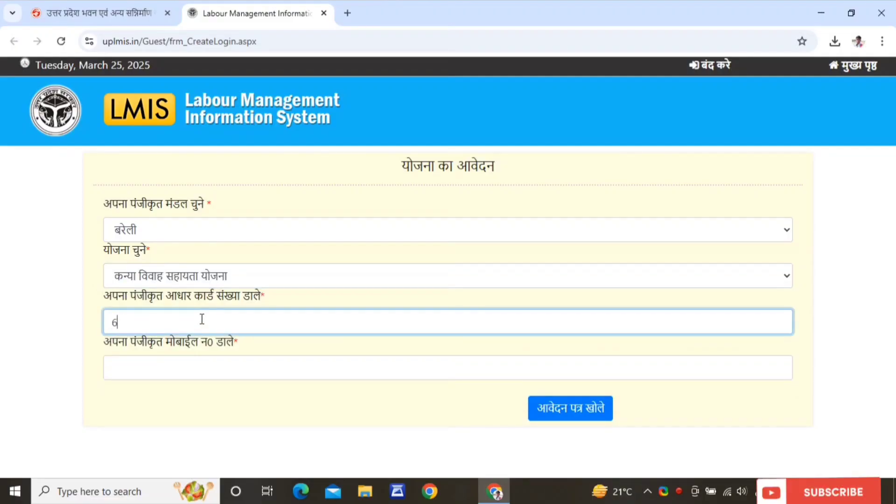
{"action": "type", "text": "74"}
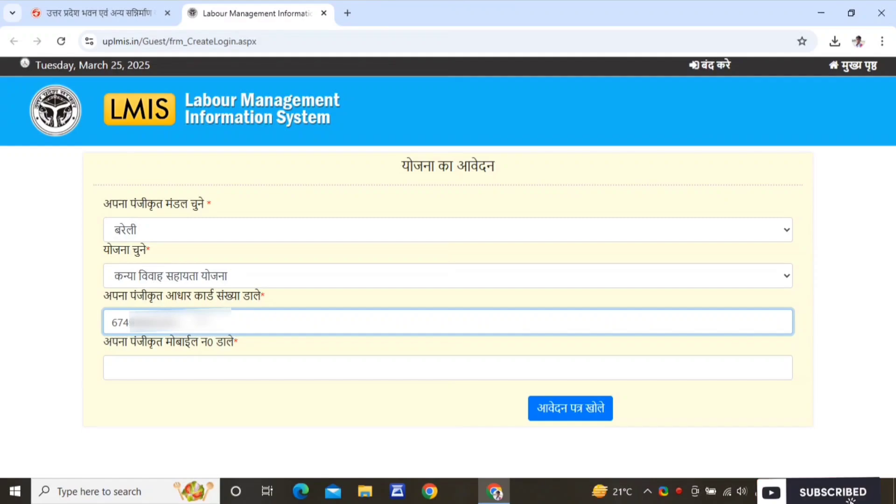
{"action": "left_click", "coordinate": [207, 367]}
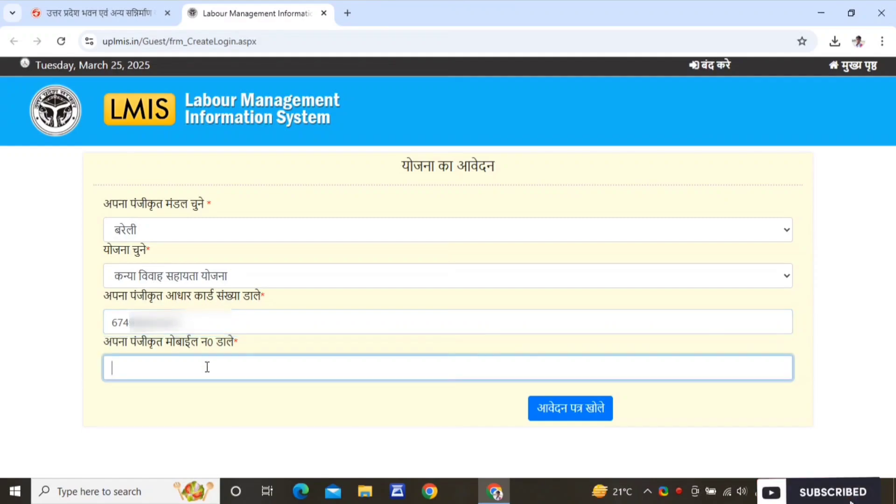
{"action": "type", "text": "9"}
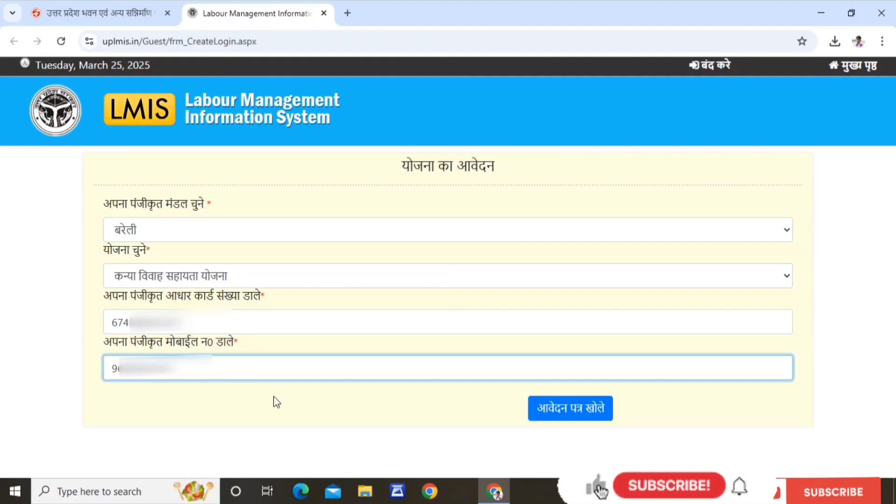
{"action": "left_click", "coordinate": [558, 409]}
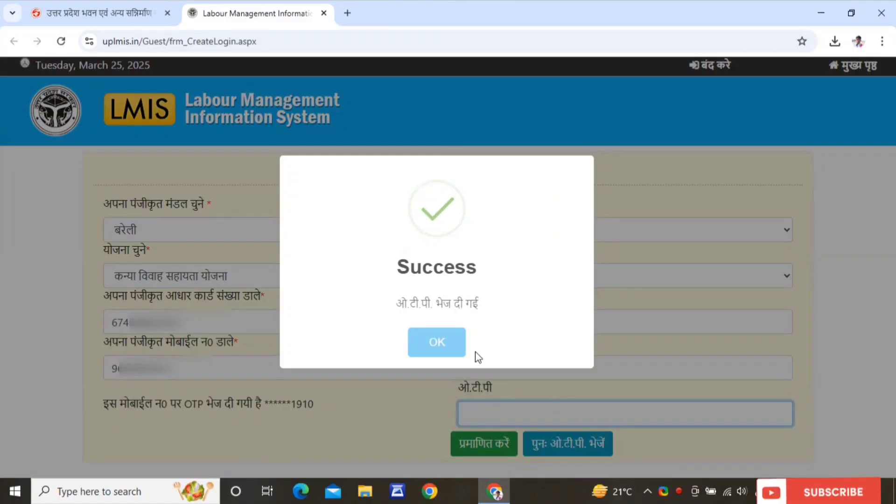
Dismiss the Success notice, enter the received OTP in the ओ.टी.पी field and verify it
{"action": "left_click", "coordinate": [448, 350]}
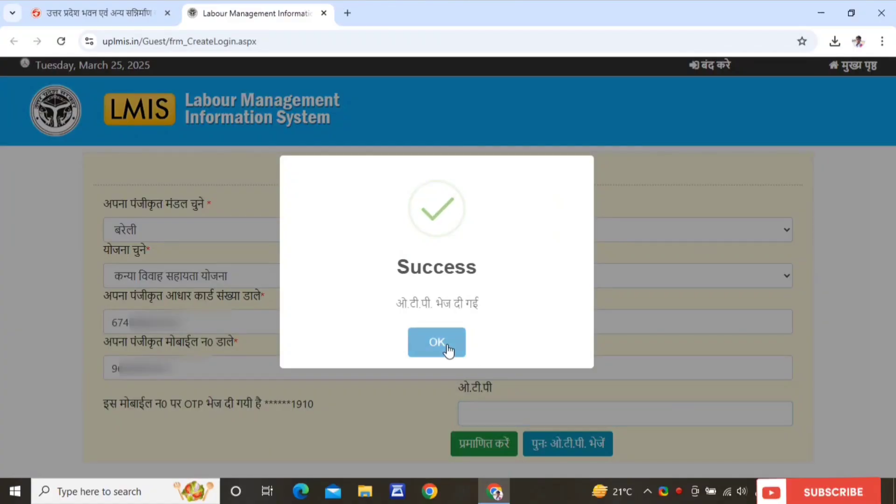
{"action": "left_click", "coordinate": [506, 408]}
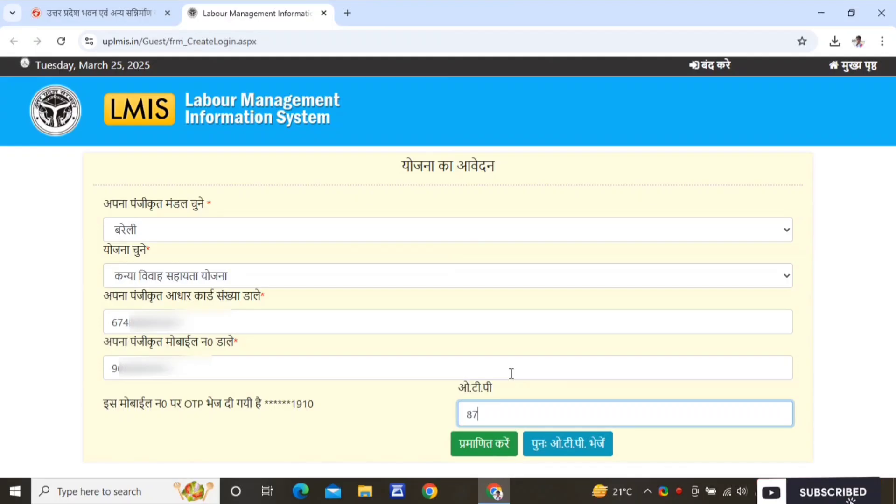
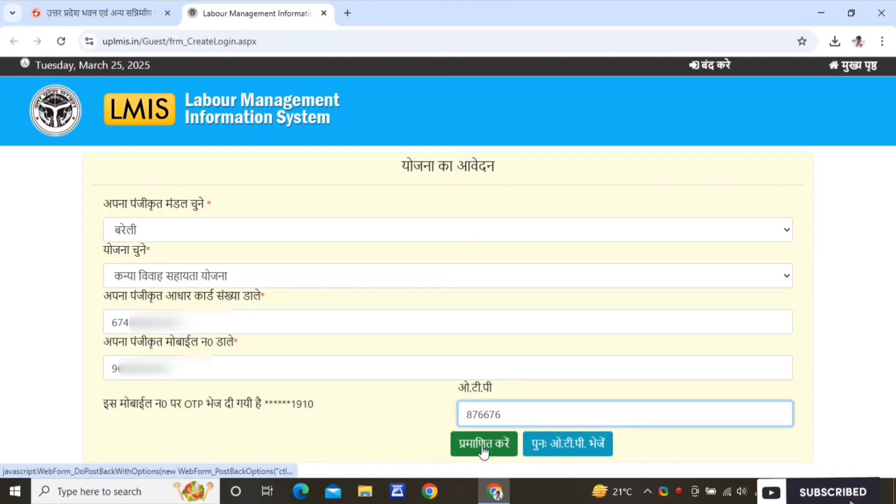
{"action": "left_click", "coordinate": [484, 450]}
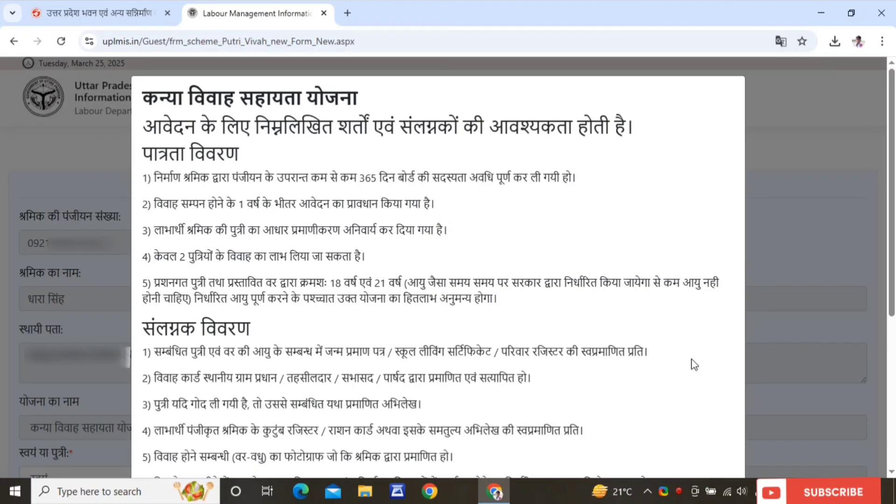
Read through the संलग्नक विवरण notice, tick the attachments-available confirmation and proceed
{"action": "scroll", "coordinate": [694, 364], "scroll_direction": "down", "scroll_amount": 2}
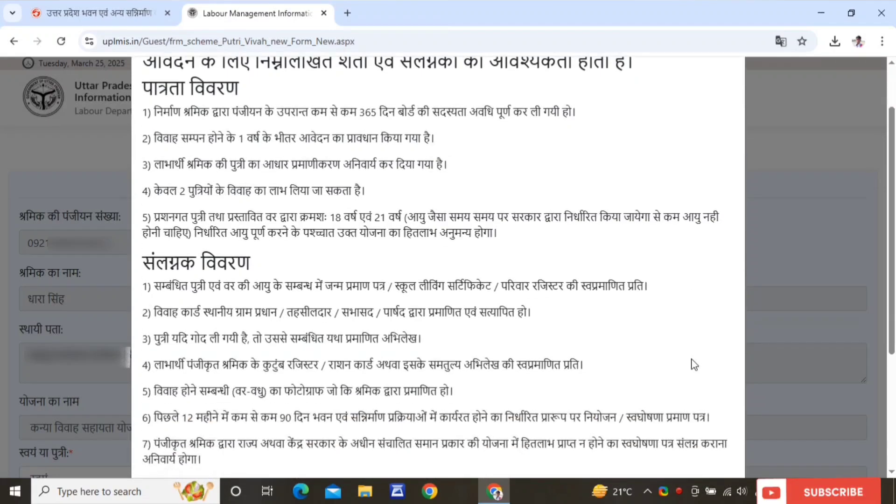
{"action": "scroll", "coordinate": [694, 364], "scroll_direction": "down", "scroll_amount": 3}
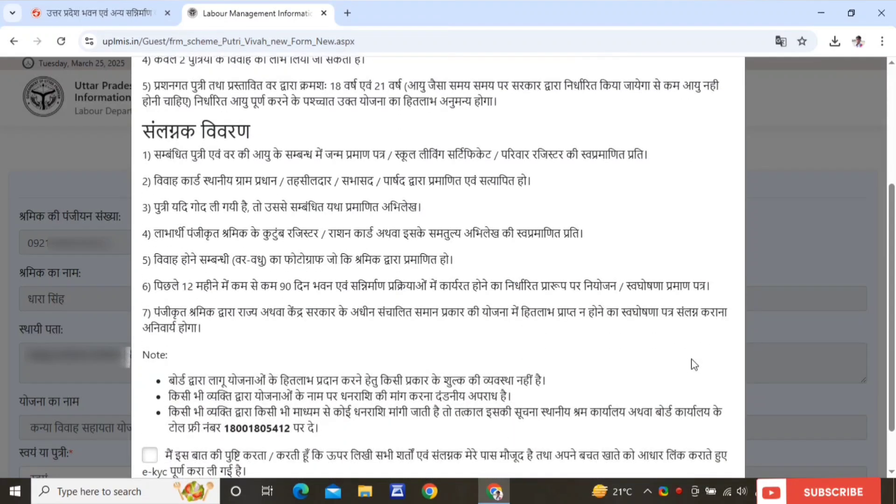
{"action": "scroll", "coordinate": [694, 364], "scroll_direction": "down", "scroll_amount": 2}
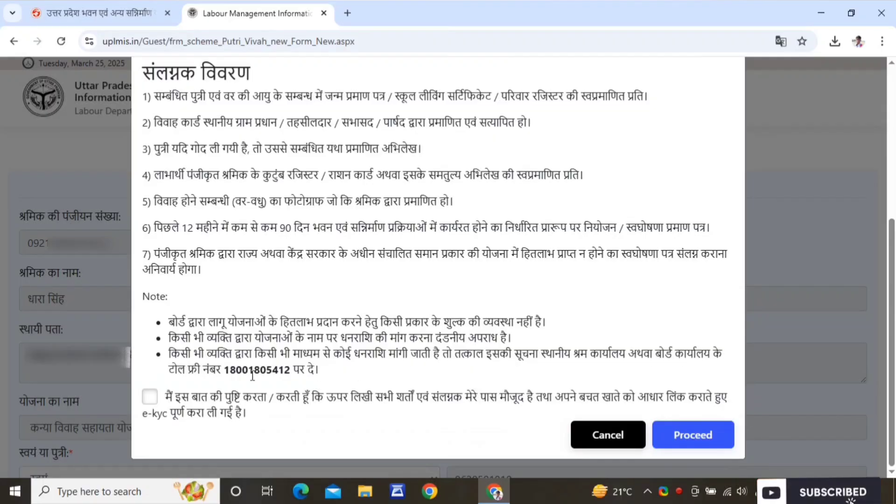
{"action": "left_click", "coordinate": [150, 397]}
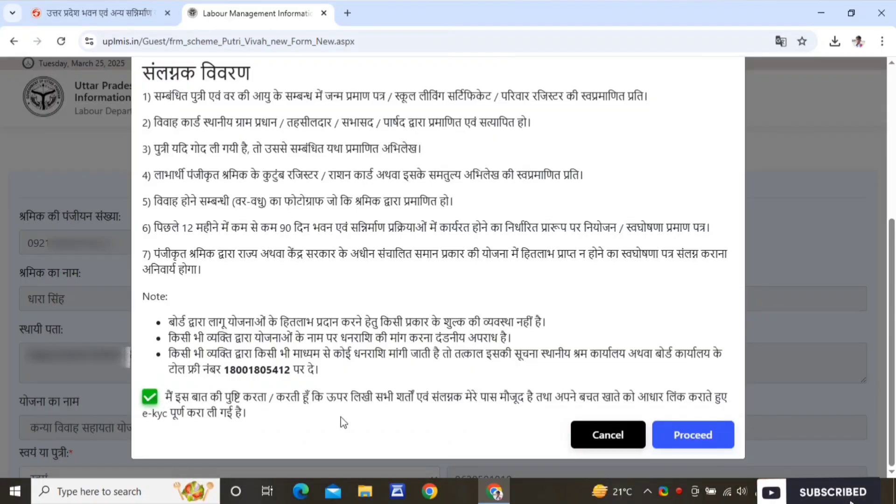
{"action": "left_click", "coordinate": [698, 442]}
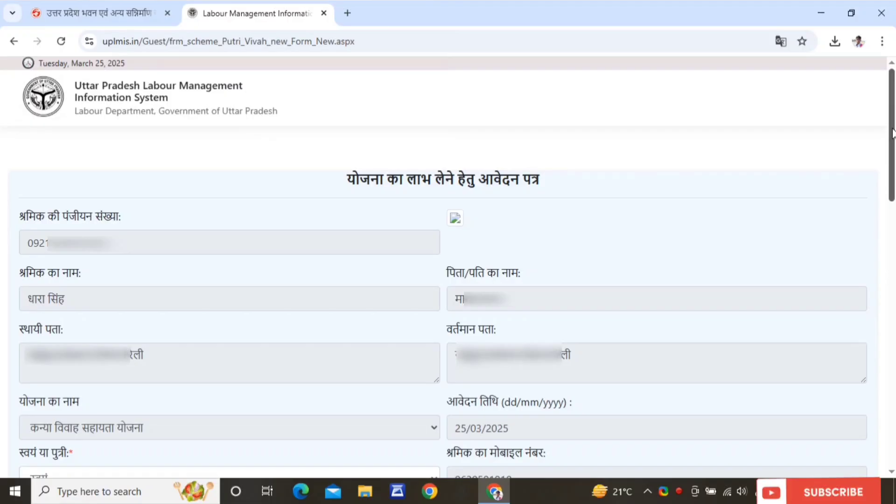
Apply as पुत्री and select the daughter from the worker's list of daughters
{"action": "left_click_drag", "start_coordinate": [892, 133], "coordinate": [893, 236]}
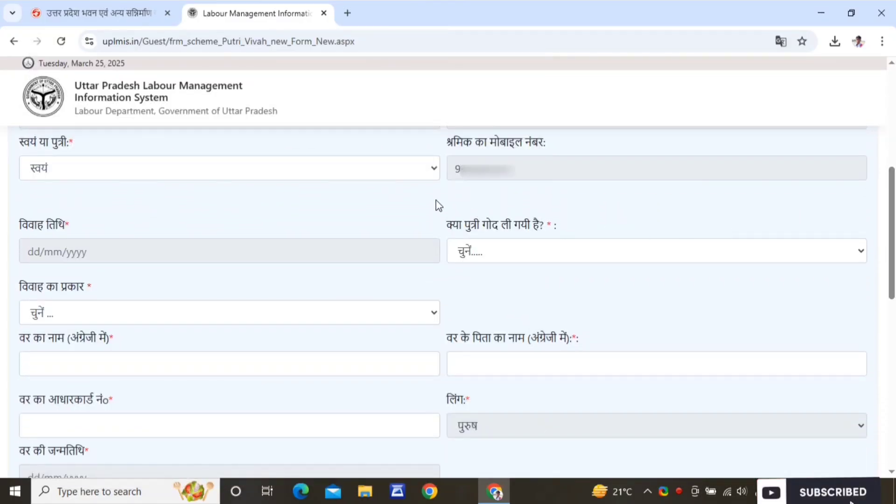
{"action": "left_click", "coordinate": [386, 173]}
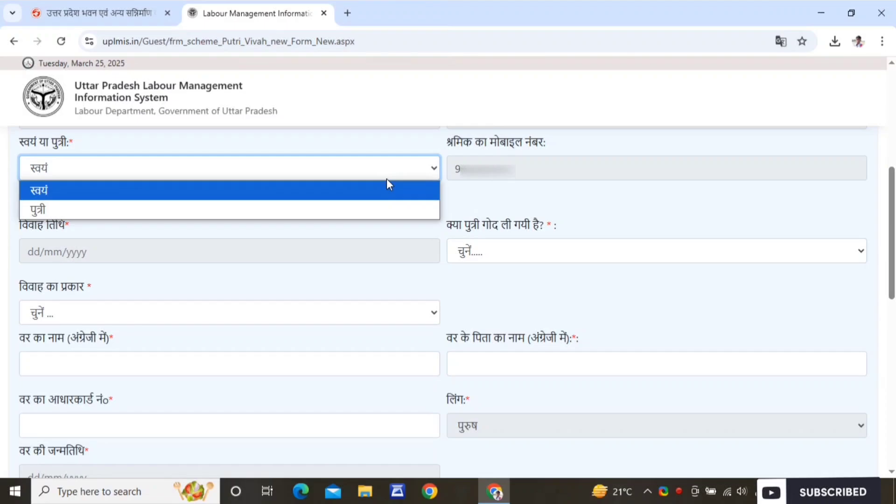
{"action": "left_click", "coordinate": [388, 209]}
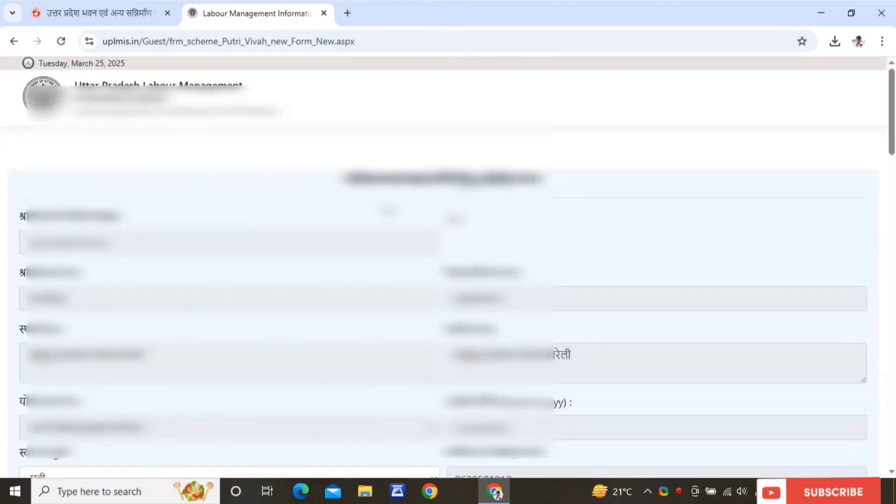
{"action": "scroll", "coordinate": [389, 210], "scroll_direction": "down", "scroll_amount": 8}
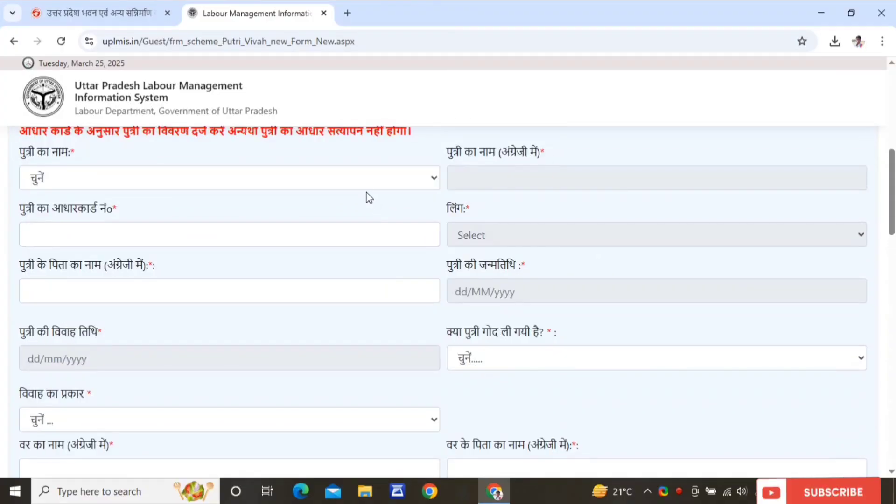
{"action": "scroll", "coordinate": [369, 197], "scroll_direction": "up", "scroll_amount": 1}
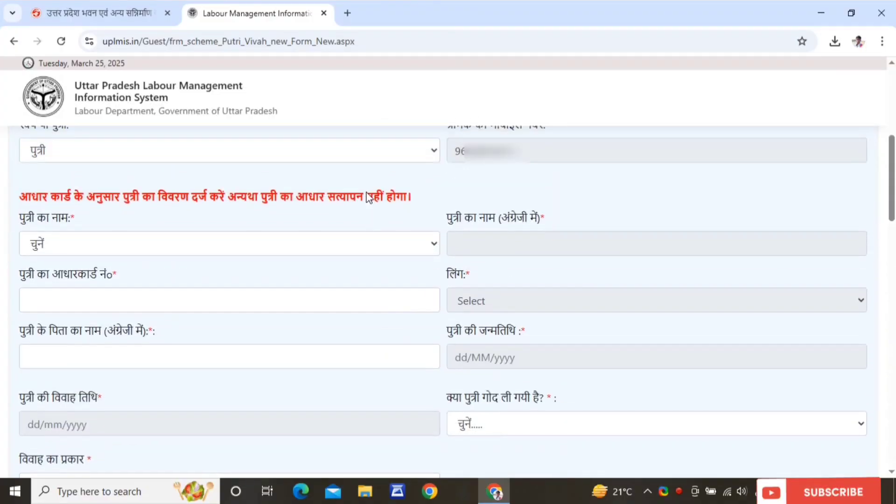
{"action": "left_click", "coordinate": [341, 241]}
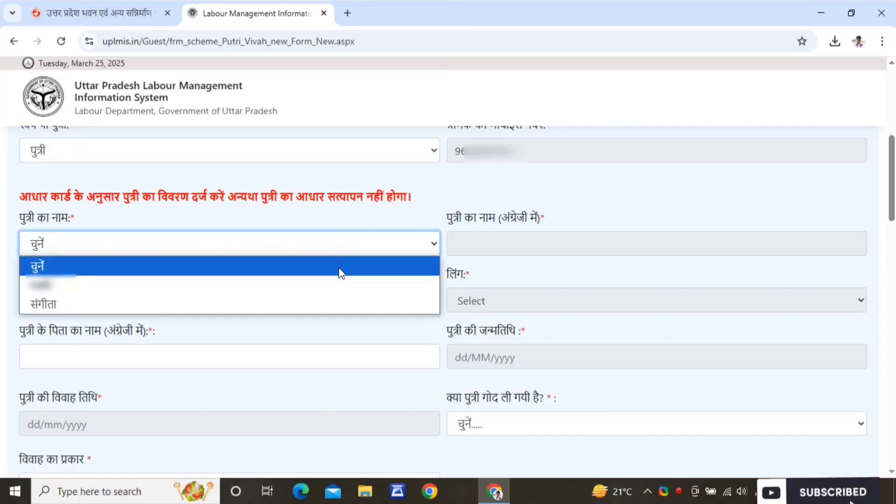
{"action": "left_click", "coordinate": [347, 304]}
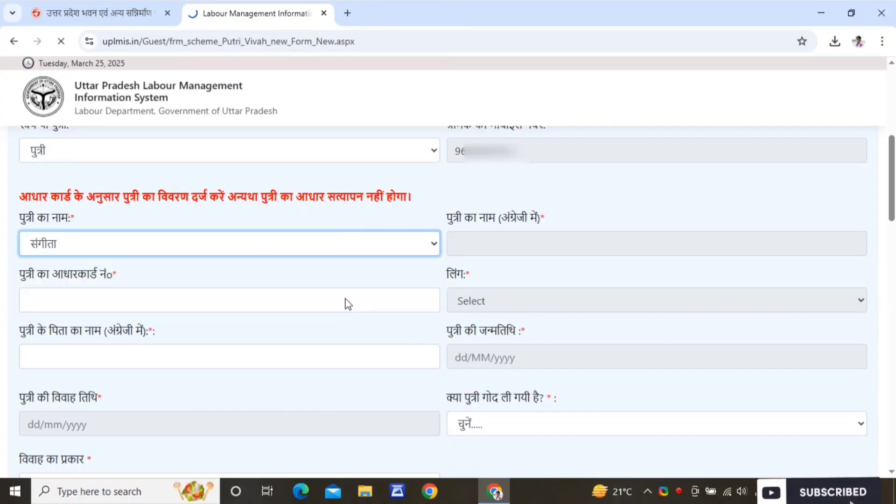
{"action": "scroll", "coordinate": [347, 304], "scroll_direction": "down", "scroll_amount": 10}
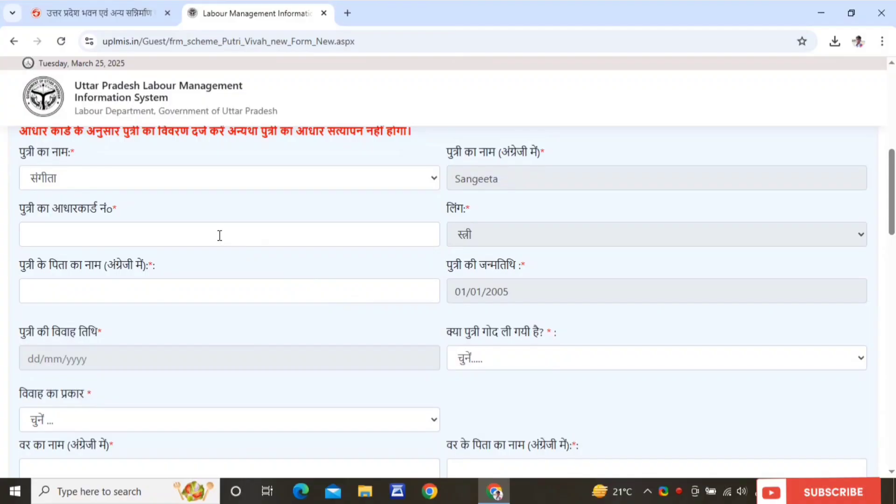
Enter the daughter's Aadhaar number and her father's name
{"action": "left_click", "coordinate": [219, 235]}
{"action": "type", "text": "7"}
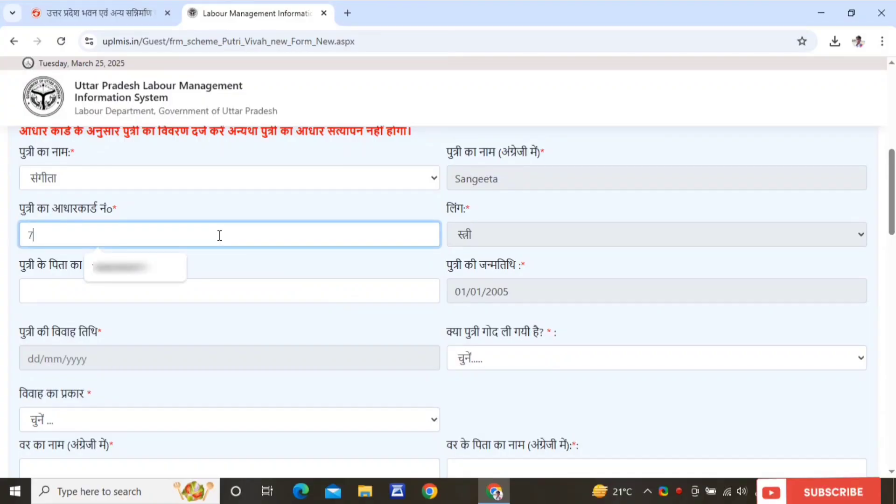
{"action": "type", "text": "9"}
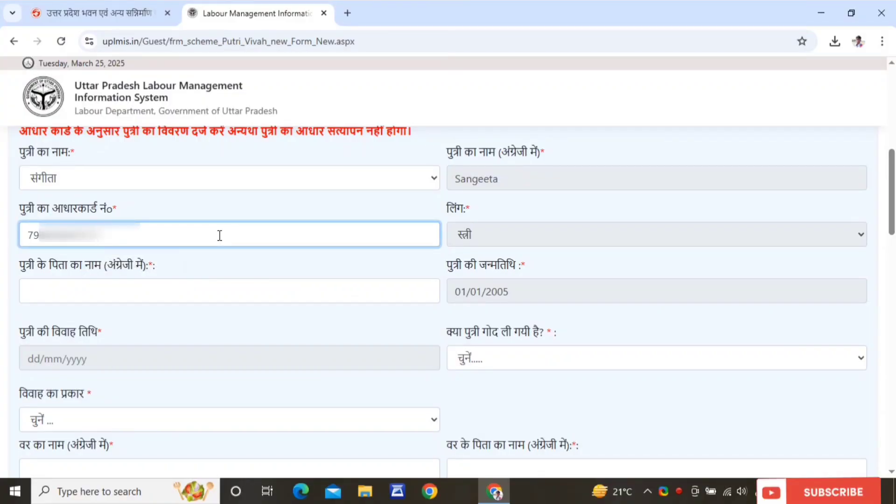
{"action": "scroll", "coordinate": [147, 215], "scroll_direction": "down", "scroll_amount": 1}
{"action": "left_click", "coordinate": [146, 215]}
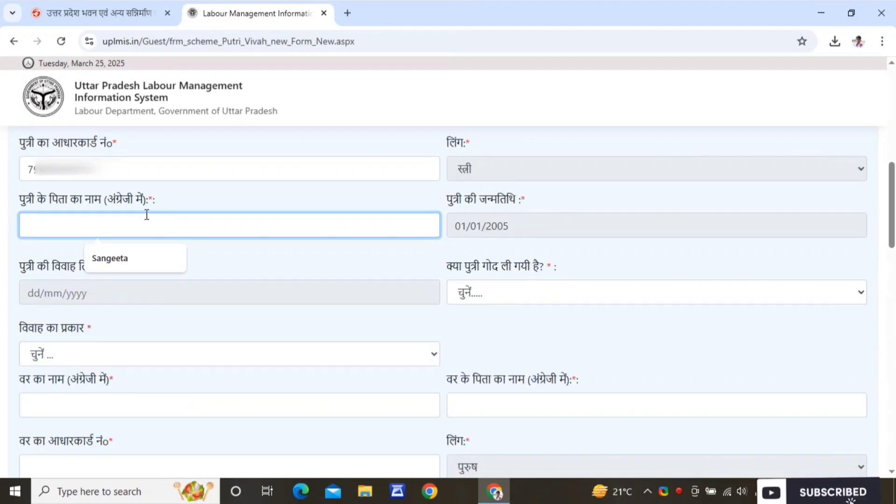
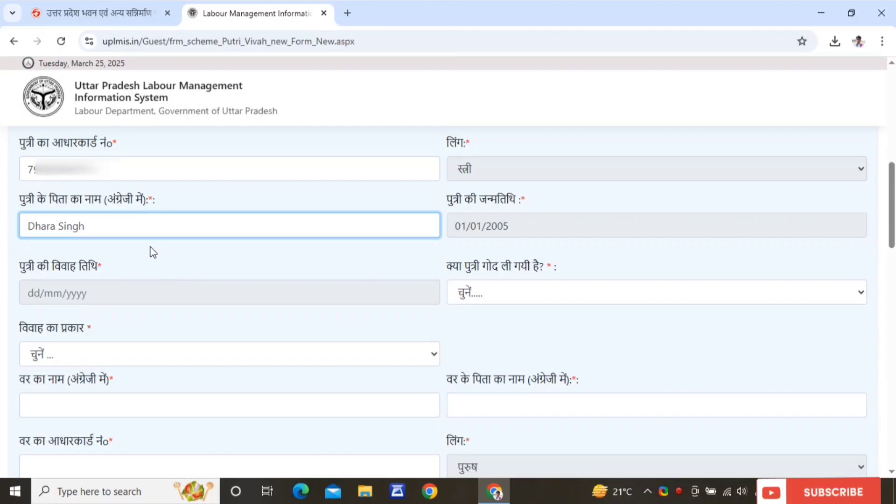
Set the marriage date to 06/02/2025 and answer नहीं to the adoption question
{"action": "left_click", "coordinate": [31, 291]}
{"action": "scroll", "coordinate": [140, 264], "scroll_direction": "up", "scroll_amount": 2}
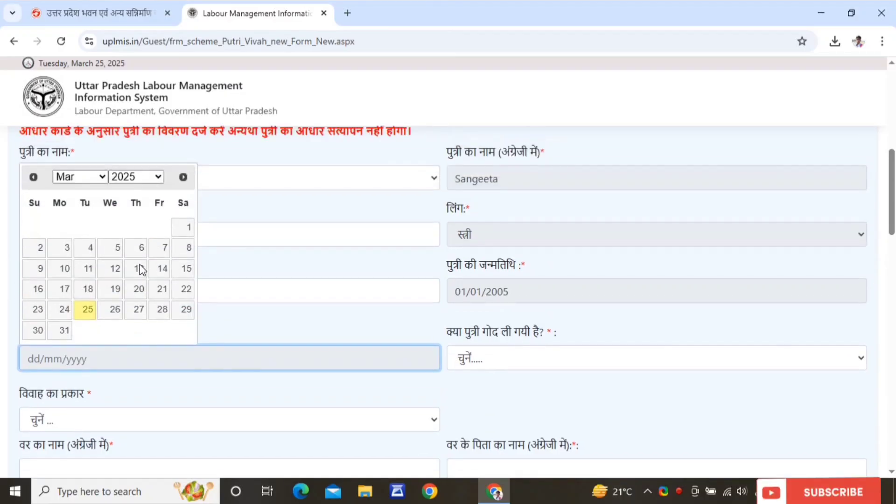
{"action": "left_click", "coordinate": [97, 179]}
{"action": "left_click", "coordinate": [96, 178]}
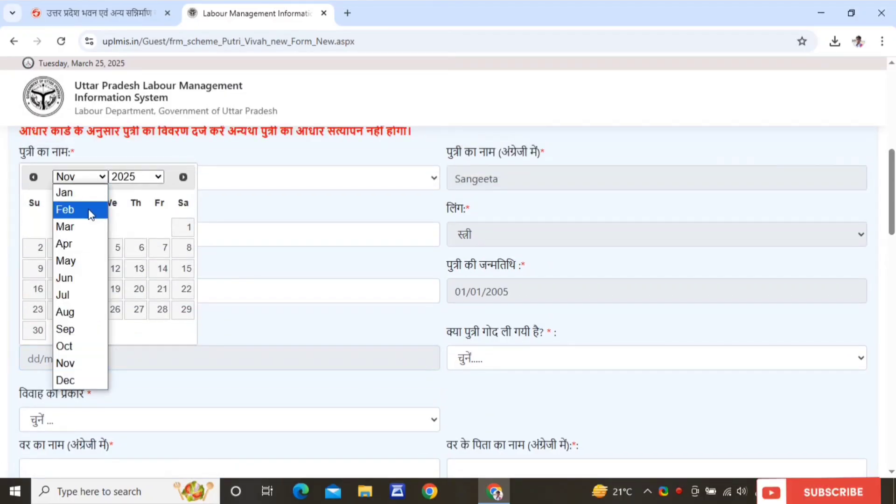
{"action": "left_click", "coordinate": [91, 214]}
{"action": "left_click", "coordinate": [137, 247]}
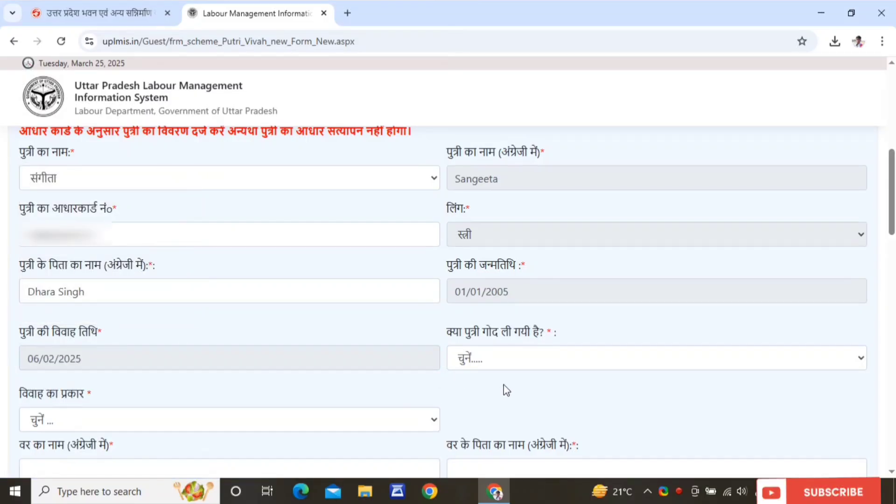
{"action": "left_click", "coordinate": [493, 360]}
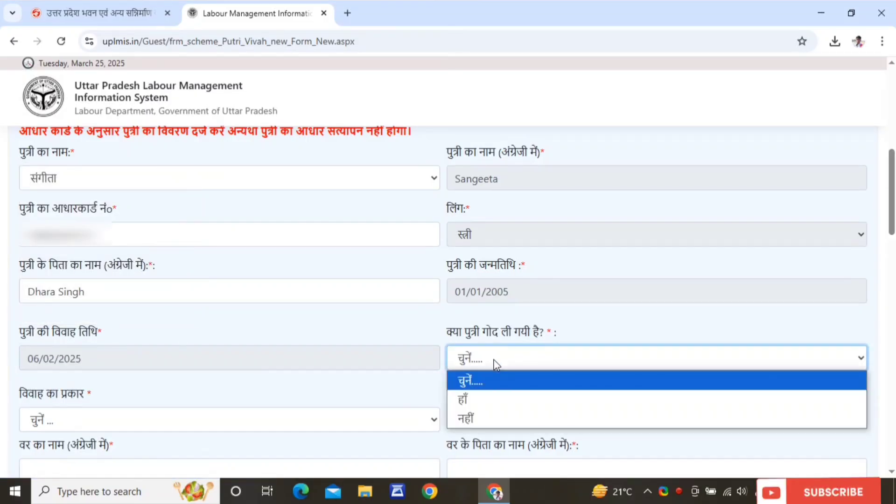
{"action": "left_click", "coordinate": [500, 417]}
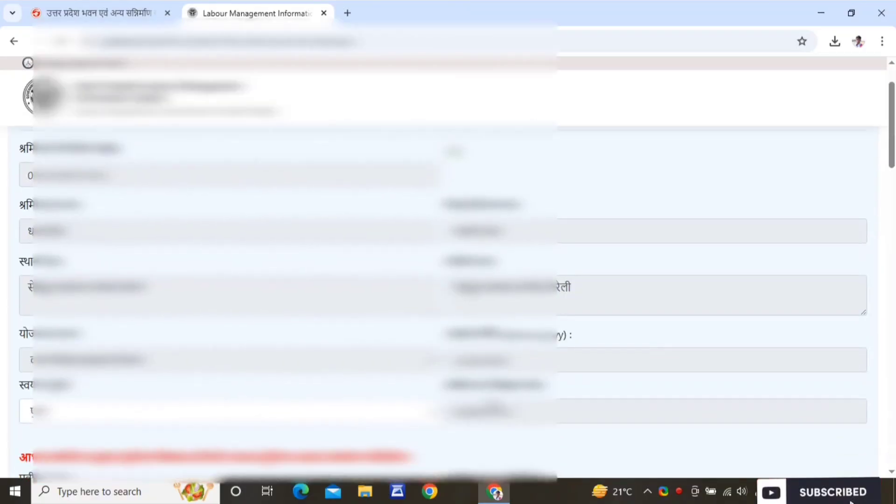
{"action": "scroll", "coordinate": [566, 462], "scroll_direction": "down", "scroll_amount": 10}
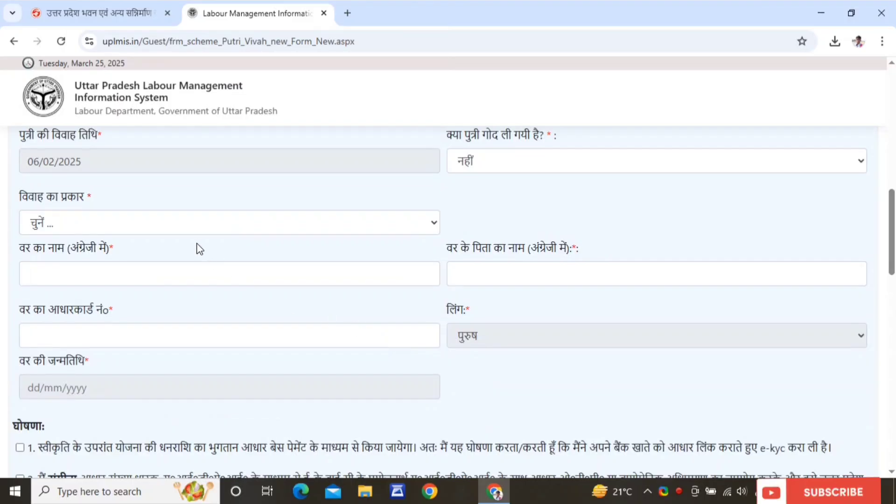
Choose marriage type स्वजातीय विवाह and enter the groom's name, father's name and Aadhaar
{"action": "left_click", "coordinate": [196, 224]}
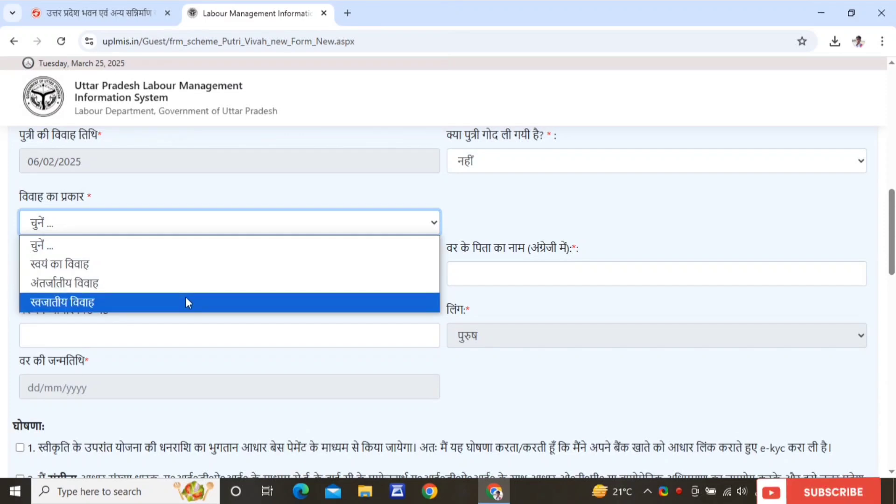
{"action": "left_click", "coordinate": [186, 301]}
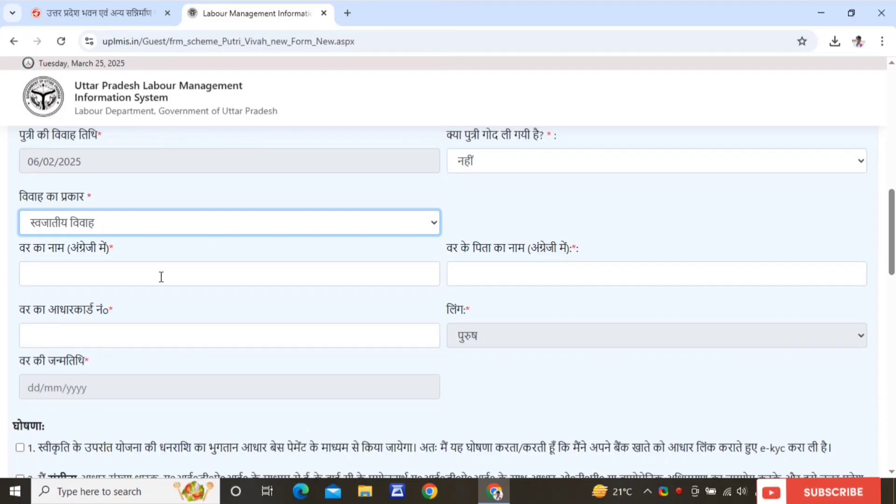
{"action": "left_click", "coordinate": [161, 277]}
{"action": "type", "text": "K"}
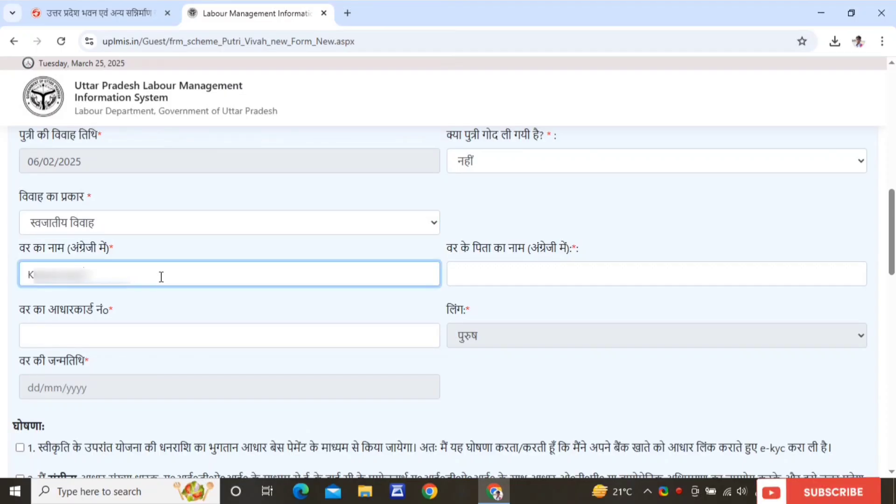
{"action": "left_click", "coordinate": [474, 275]}
{"action": "type", "text": "C"}
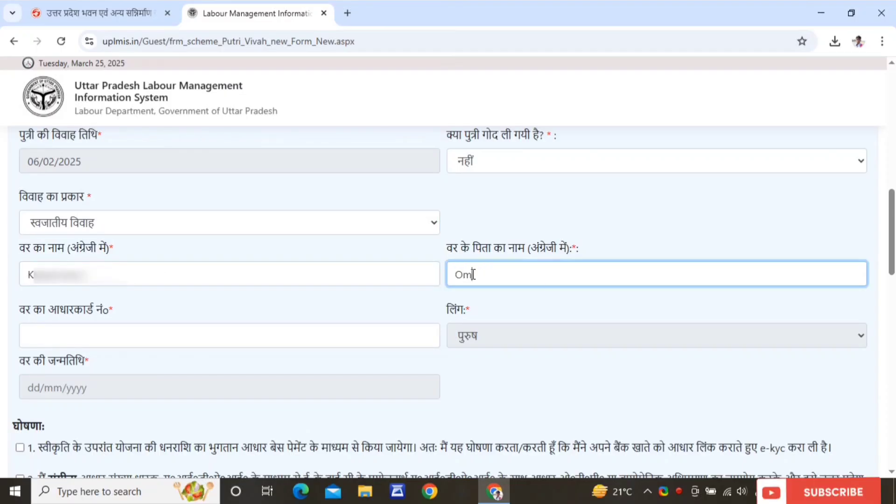
{"action": "left_click", "coordinate": [220, 335]}
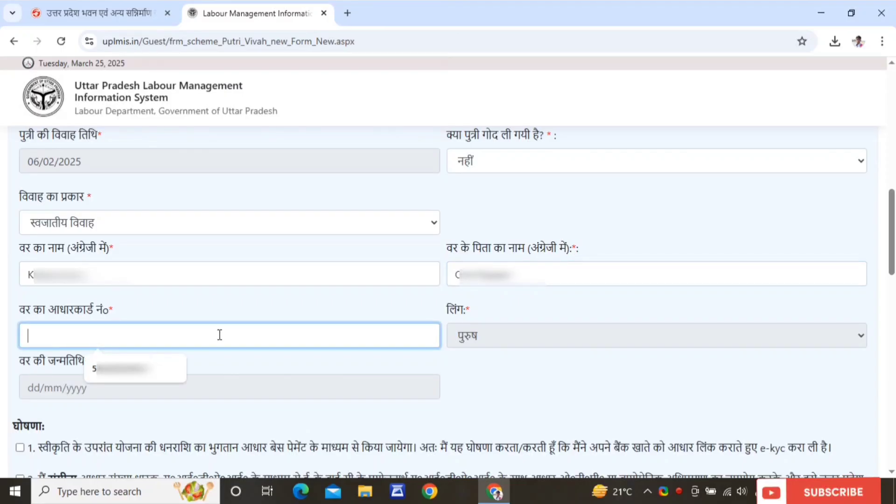
{"action": "type", "text": "55"}
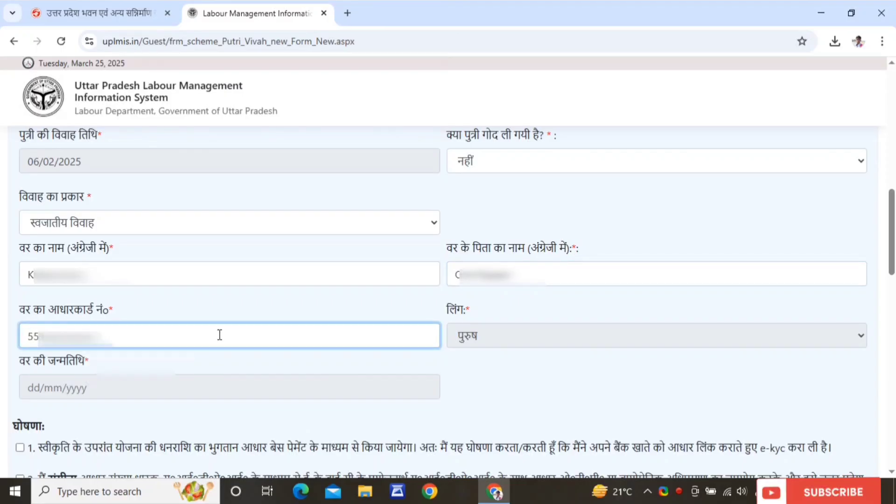
Set the groom's date of birth to 22 November 1997
{"action": "scroll", "coordinate": [219, 335], "scroll_direction": "down", "scroll_amount": 1}
{"action": "left_click", "coordinate": [139, 323]}
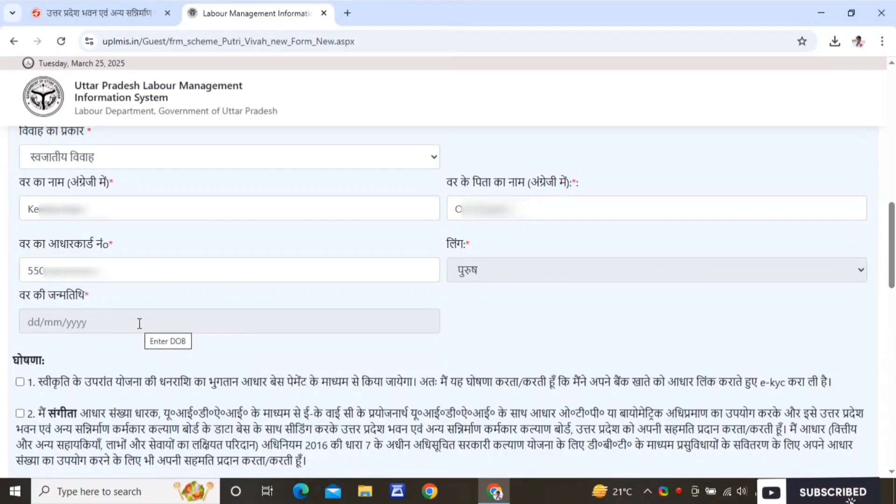
{"action": "left_click", "coordinate": [138, 322]}
{"action": "left_click", "coordinate": [136, 140]}
{"action": "left_click", "coordinate": [135, 185]}
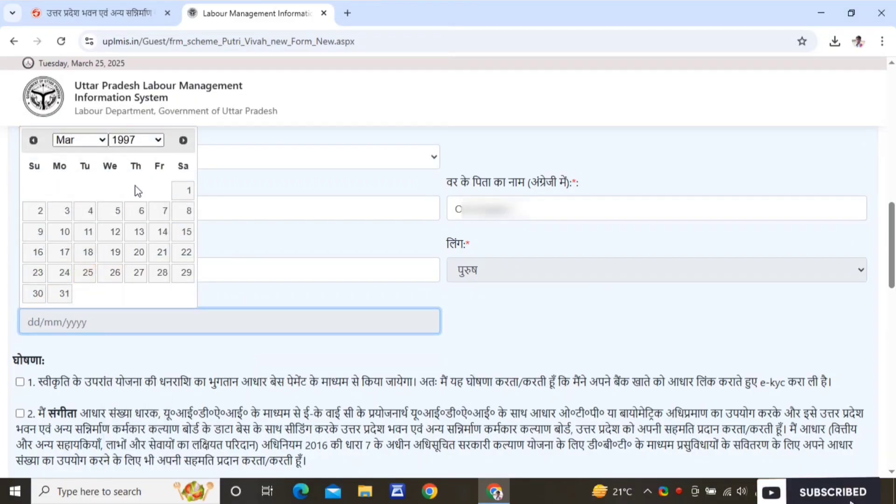
{"action": "left_click", "coordinate": [94, 143]}
{"action": "left_click", "coordinate": [66, 326]}
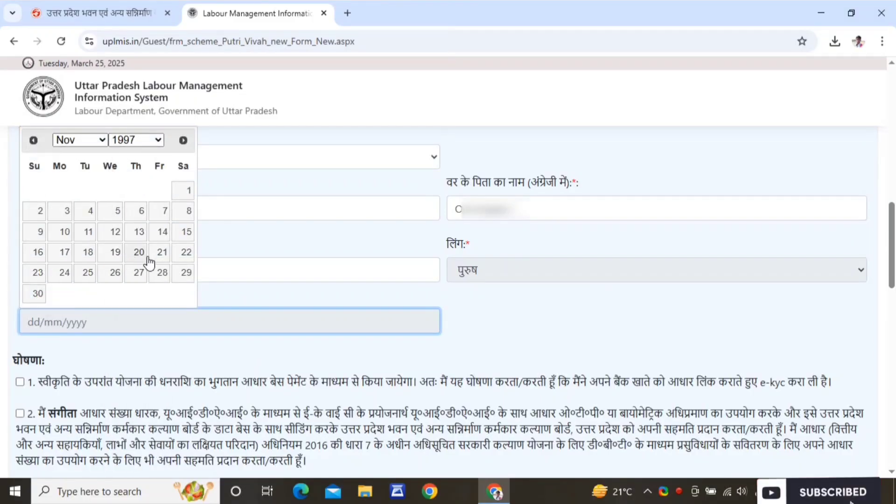
{"action": "left_click", "coordinate": [183, 252]}
{"action": "scroll", "coordinate": [182, 255], "scroll_direction": "down", "scroll_amount": 2}
Tick both Hindi declarations and the English Aadhaar e-KYC consent, then scroll to the attachments
{"action": "scroll", "coordinate": [448, 303], "scroll_direction": "down", "scroll_amount": 2}
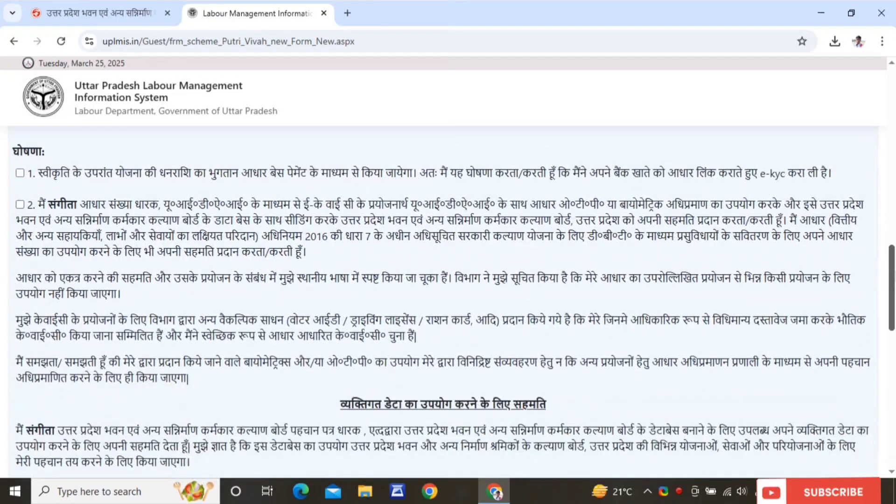
{"action": "left_click", "coordinate": [20, 172]}
{"action": "left_click", "coordinate": [20, 204]}
{"action": "scroll", "coordinate": [268, 345], "scroll_direction": "down", "scroll_amount": 6}
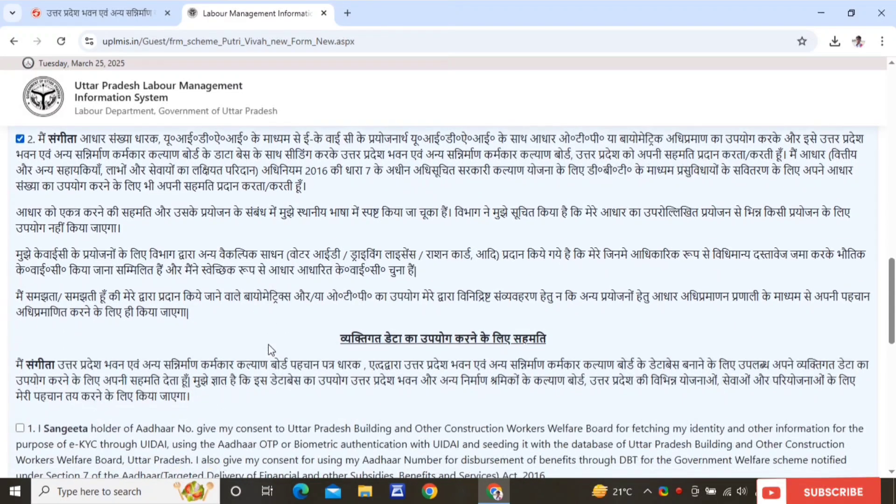
{"action": "left_click", "coordinate": [20, 166]}
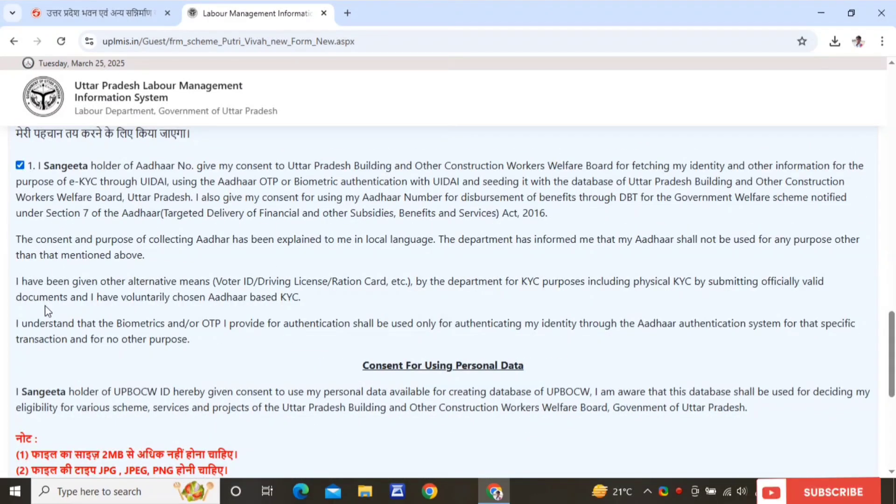
{"action": "scroll", "coordinate": [219, 312], "scroll_direction": "down", "scroll_amount": 5}
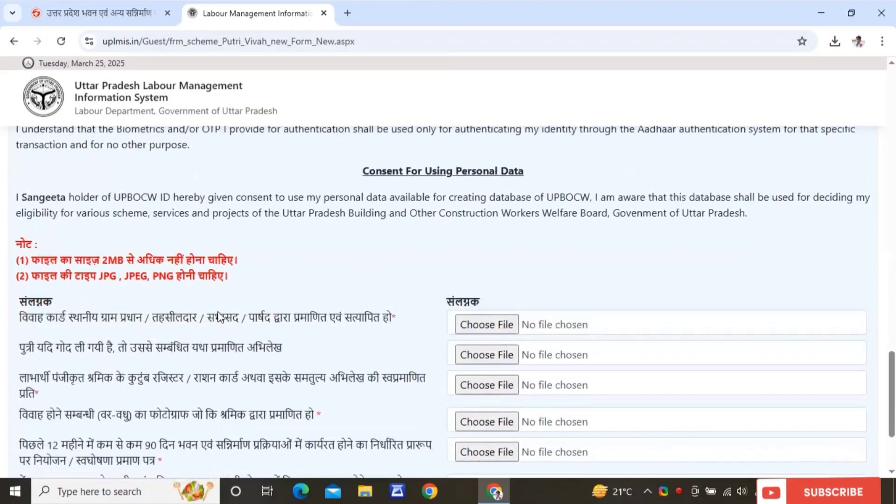
{"action": "scroll", "coordinate": [218, 311], "scroll_direction": "down", "scroll_amount": 2}
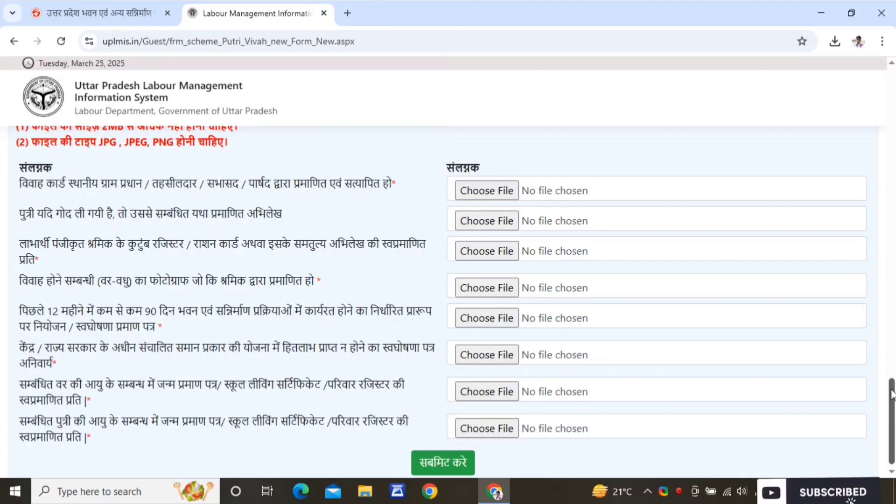
{"action": "left_click_drag", "start_coordinate": [891, 394], "coordinate": [891, 393]}
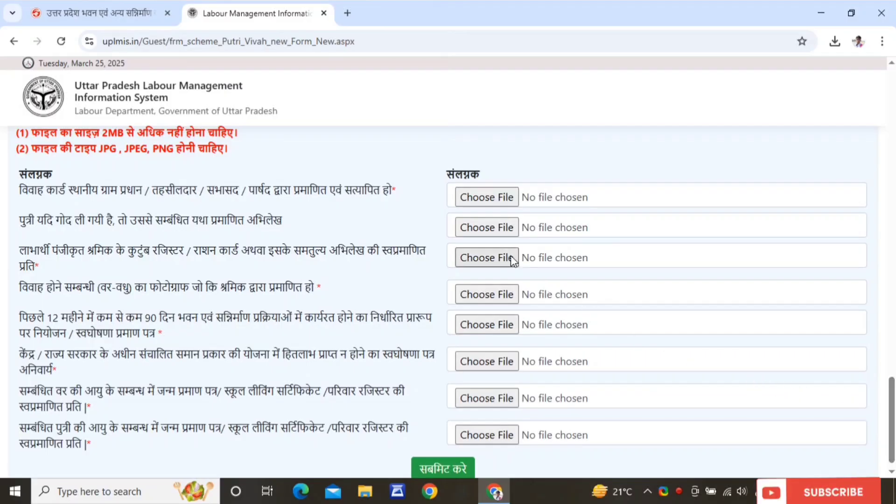
Attach Shadi Card, Rashan Card and Shadi Photo to attachment rows 1, 3 and 4
{"action": "left_click", "coordinate": [511, 203]}
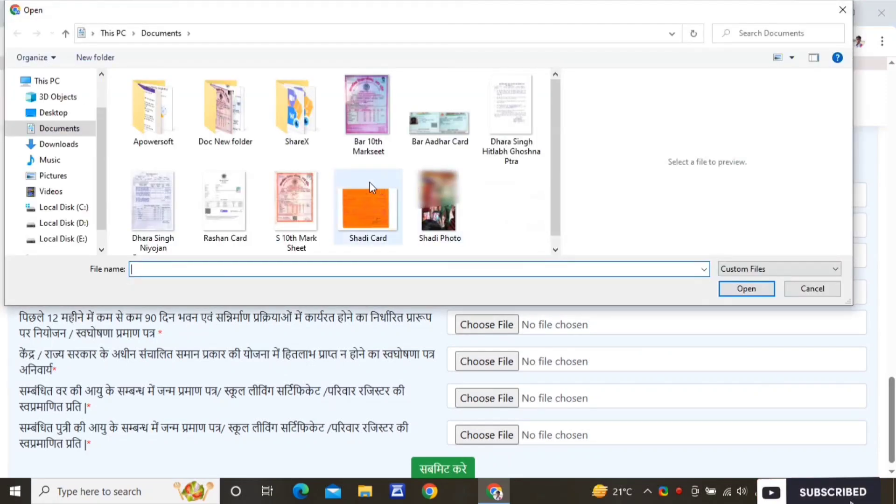
{"action": "double_click", "coordinate": [368, 181]}
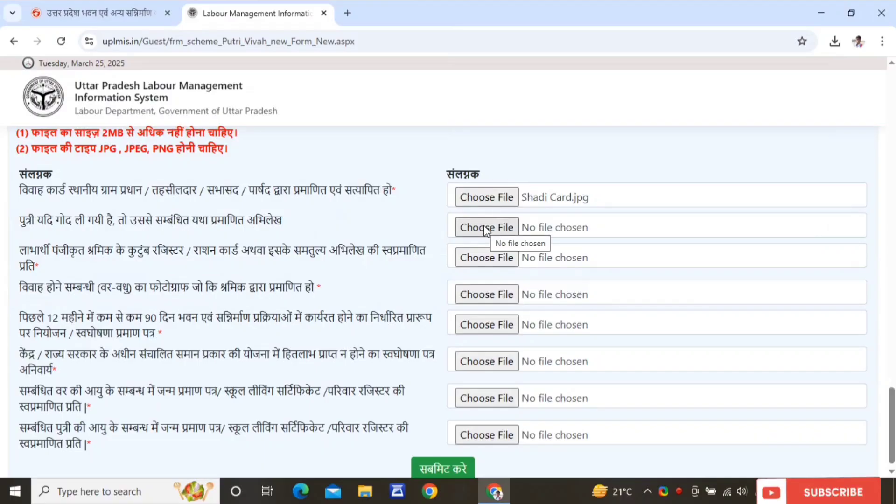
{"action": "left_click", "coordinate": [486, 258]}
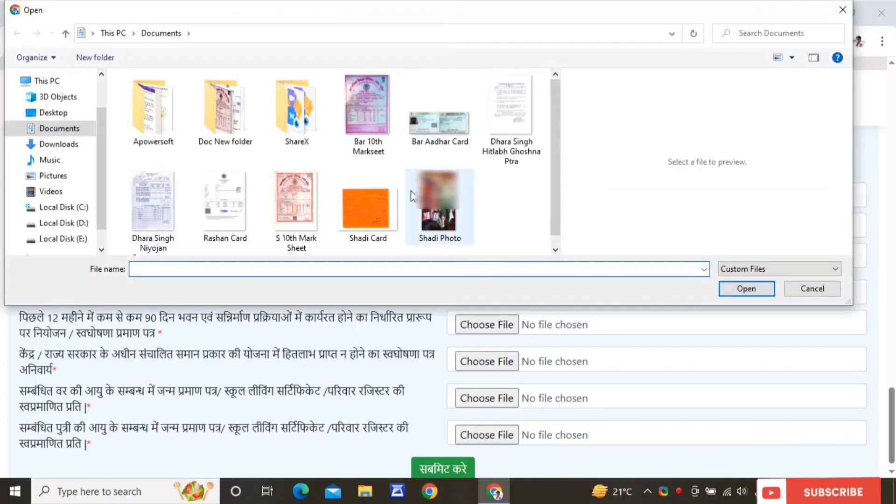
{"action": "left_click", "coordinate": [224, 201]}
{"action": "double_click", "coordinate": [224, 201]}
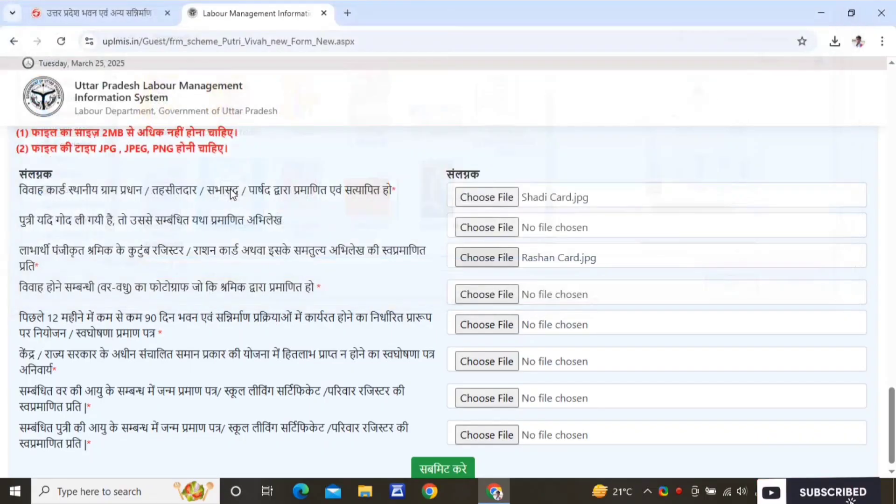
{"action": "left_click", "coordinate": [475, 300]}
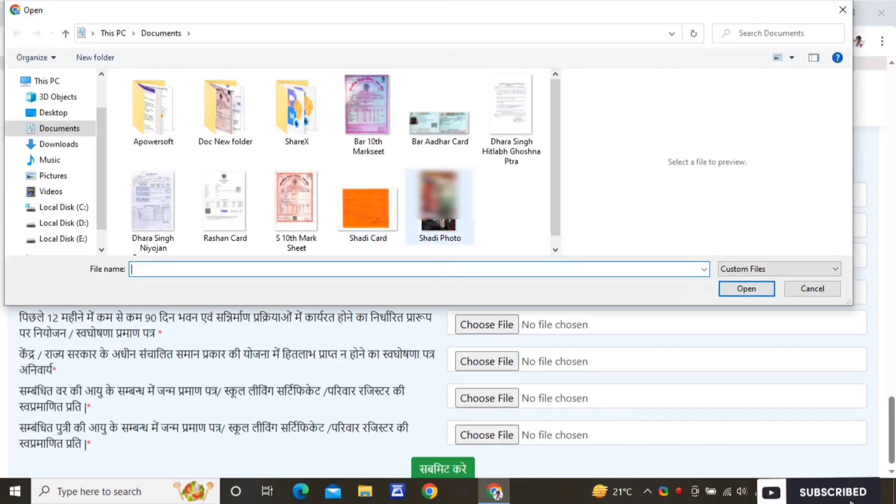
{"action": "double_click", "coordinate": [439, 201]}
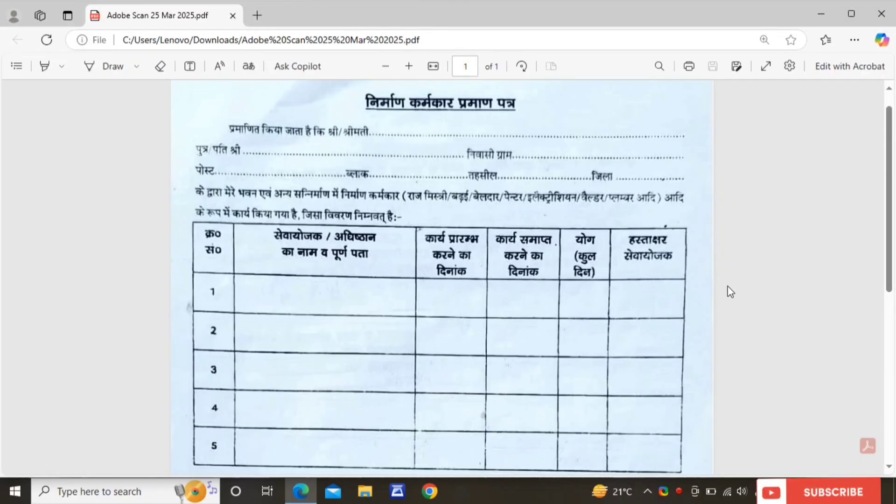
{"action": "scroll", "coordinate": [730, 292], "scroll_direction": "down", "scroll_amount": 1}
{"action": "scroll", "coordinate": [728, 289], "scroll_direction": "down", "scroll_amount": 1}
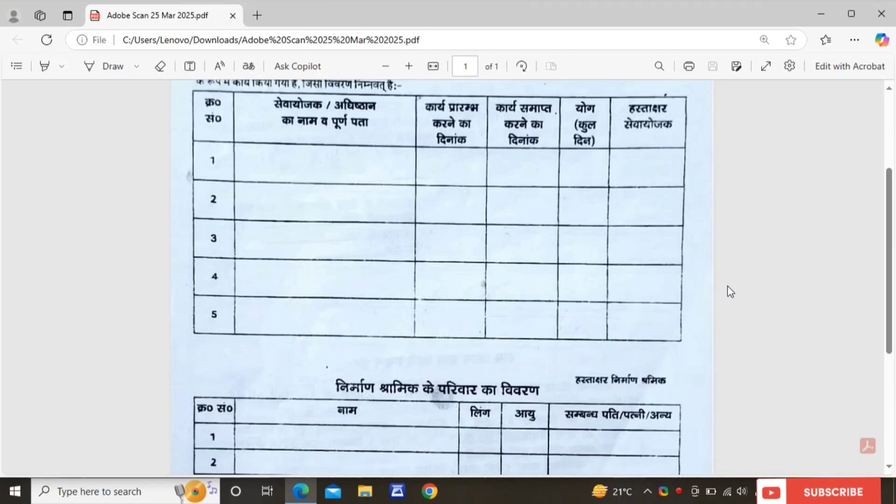
{"action": "scroll", "coordinate": [728, 289], "scroll_direction": "down", "scroll_amount": 1}
{"action": "scroll", "coordinate": [730, 291], "scroll_direction": "down", "scroll_amount": 1}
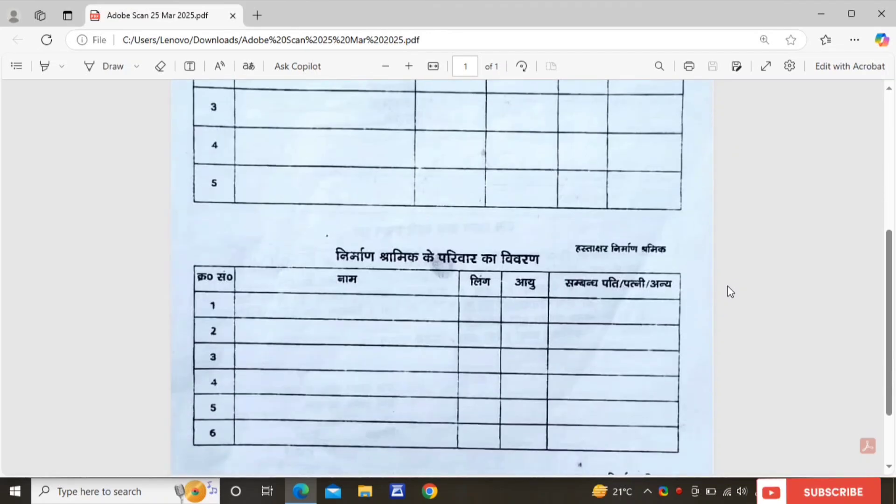
{"action": "scroll", "coordinate": [730, 291], "scroll_direction": "down", "scroll_amount": 1}
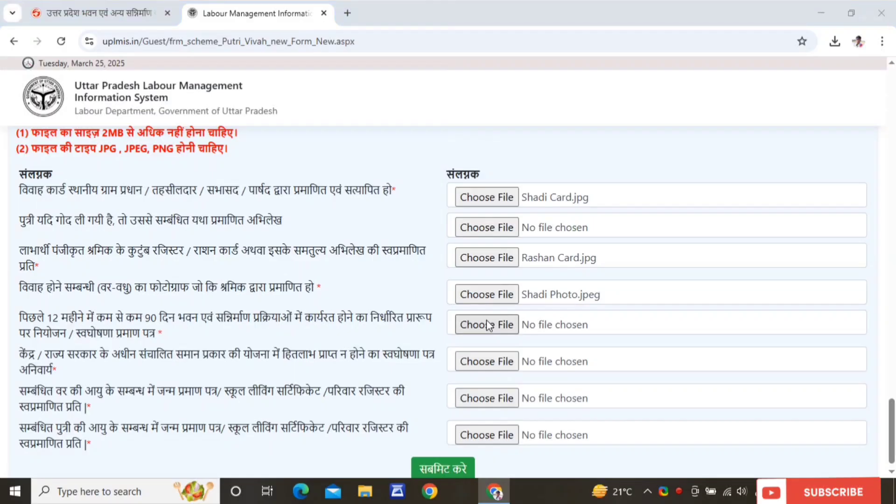
Attach the Niyojan Pramanptra image to row 5, then start the row 6 upload
{"action": "left_click", "coordinate": [487, 323]}
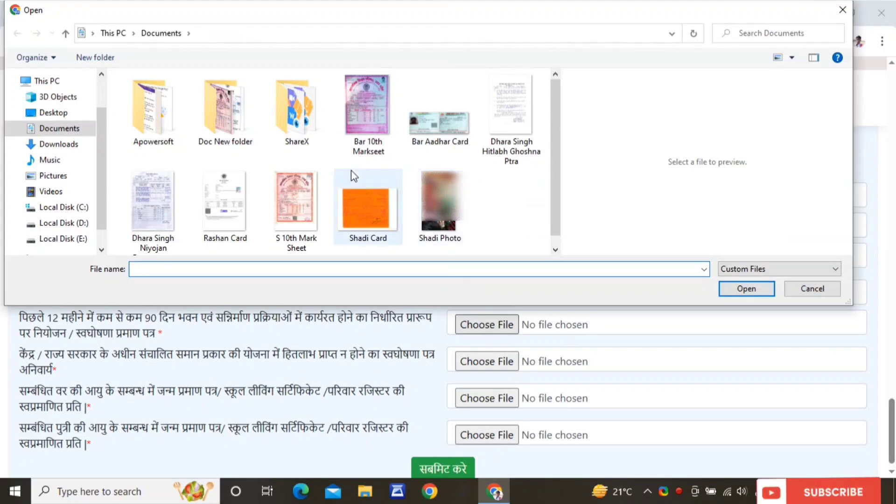
{"action": "double_click", "coordinate": [144, 183]}
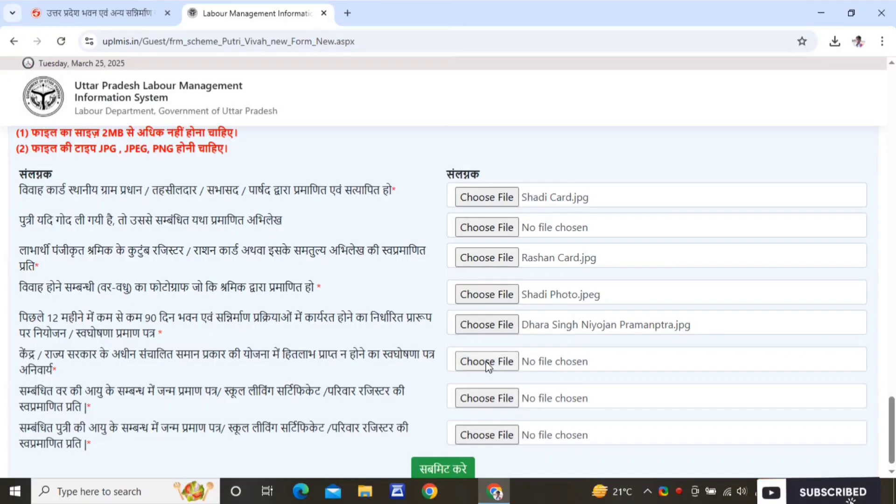
{"action": "left_click", "coordinate": [488, 366]}
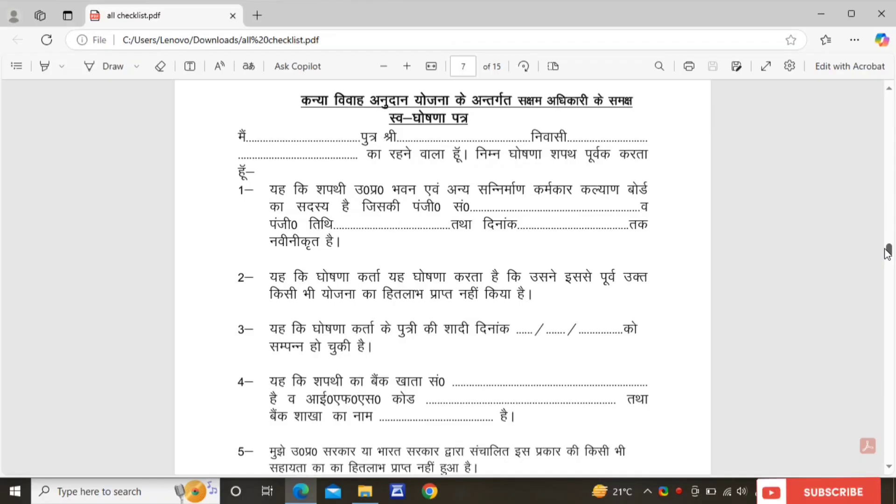
Scroll the checklist PDF to the signature block, then open row 6's file chooser in UP LMIS
{"action": "left_click_drag", "start_coordinate": [888, 252], "coordinate": [889, 257]}
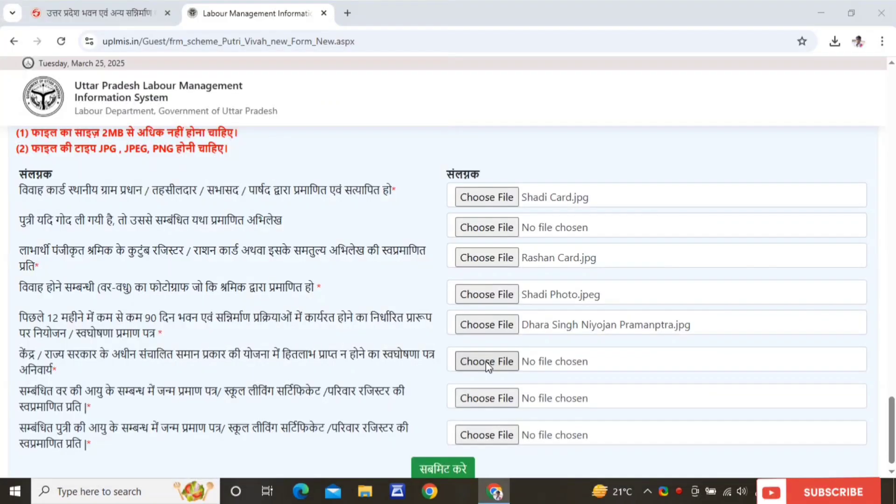
{"action": "left_click", "coordinate": [478, 322]}
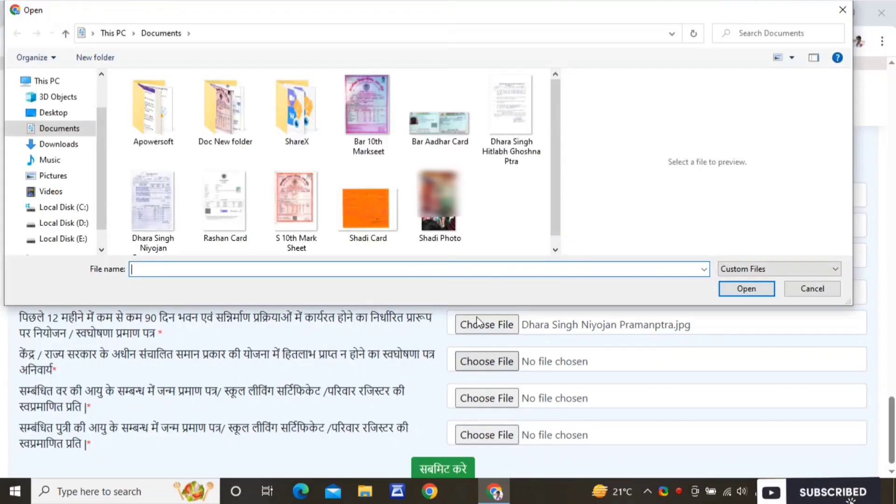
Attach the self-declaration image, Bar 10th Markseet.jpg for the groom and S 10th Mark Sheet.jpg for the daughter
{"action": "double_click", "coordinate": [498, 127]}
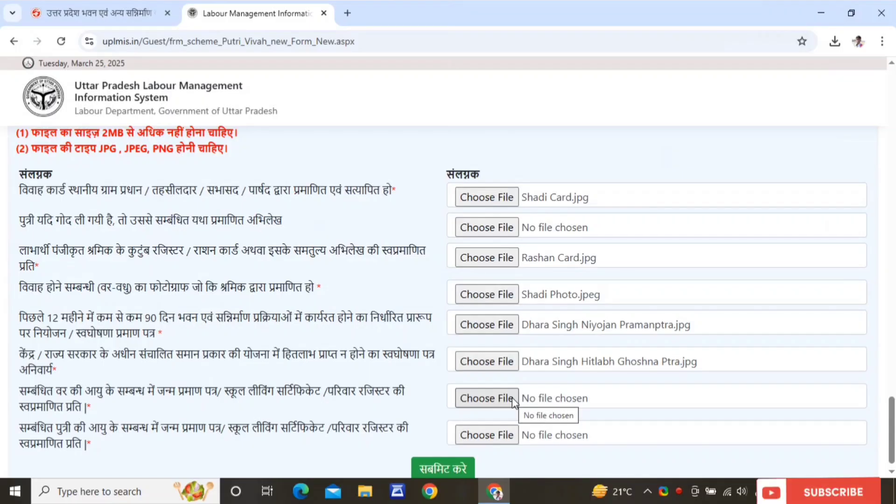
{"action": "left_click", "coordinate": [512, 397]}
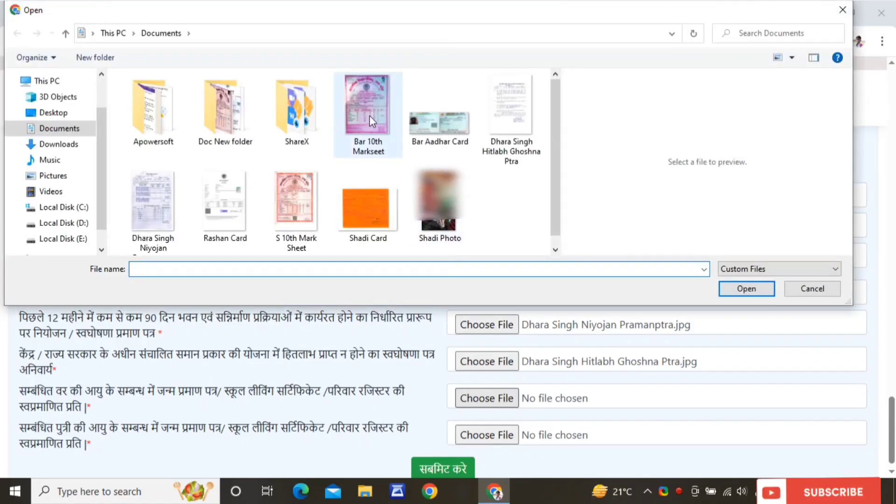
{"action": "double_click", "coordinate": [369, 116]}
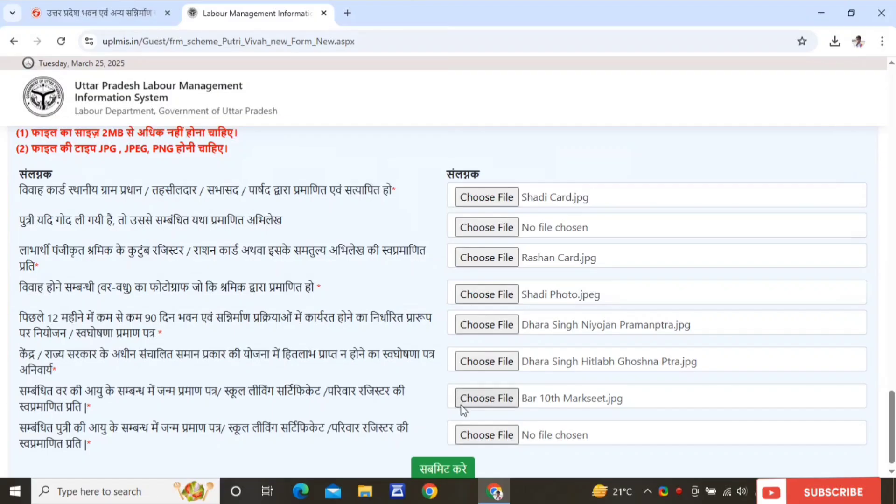
{"action": "left_click", "coordinate": [491, 435]}
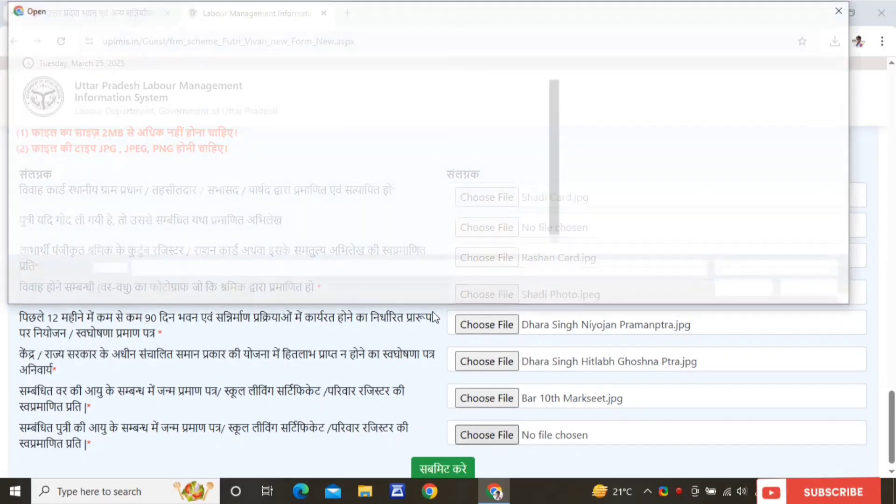
{"action": "double_click", "coordinate": [293, 191]}
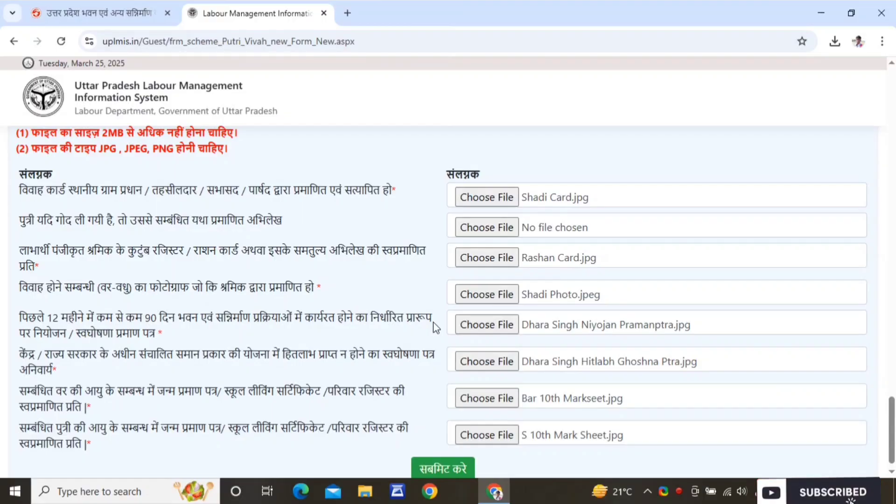
{"action": "scroll", "coordinate": [433, 322], "scroll_direction": "down", "scroll_amount": 1}
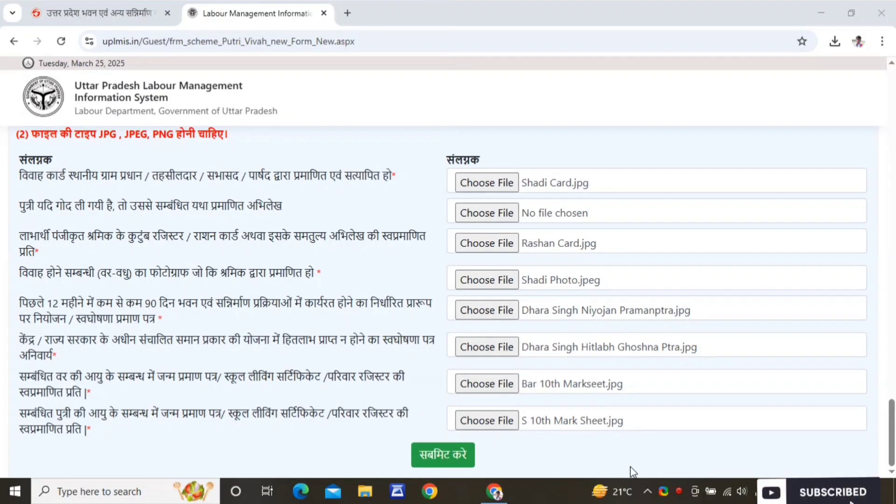
Submit the Kanya Vivah Sahayata Yojana application and acknowledge the received confirmation
{"action": "left_click", "coordinate": [459, 464]}
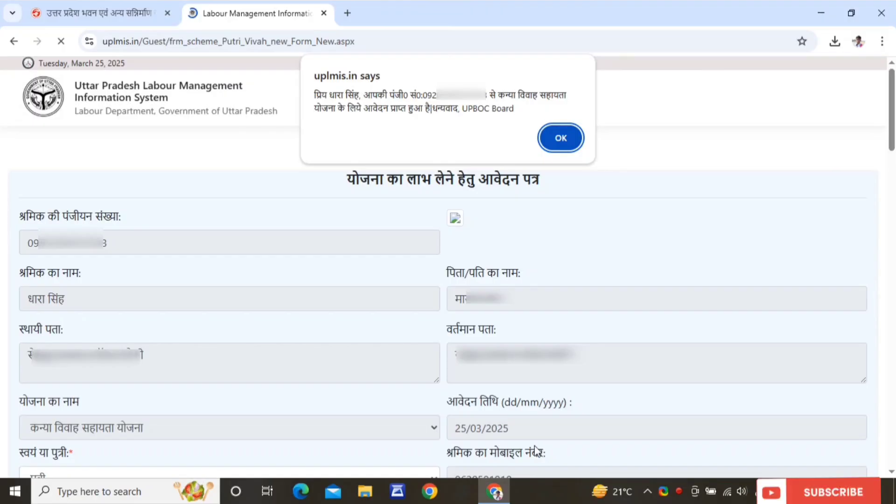
{"action": "left_click", "coordinate": [553, 133]}
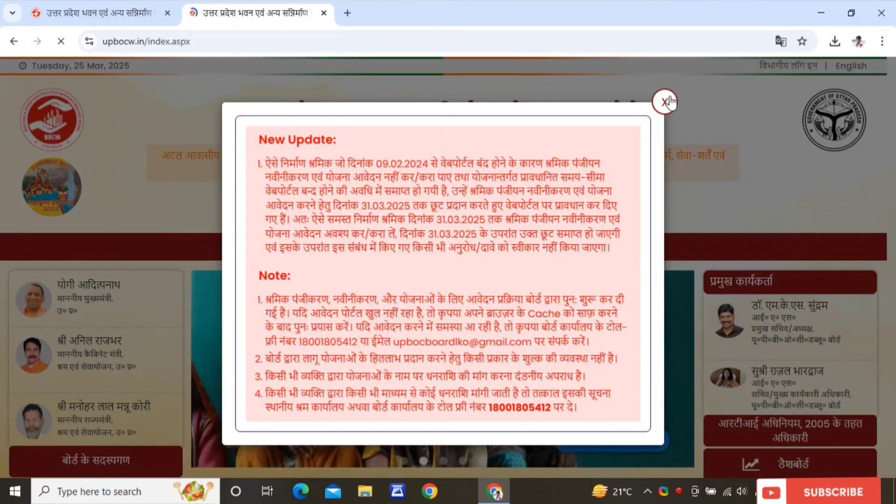
Close the New Update notice and open योजनायें > योजना के आवेदन की स्थिति
{"action": "left_click", "coordinate": [668, 101]}
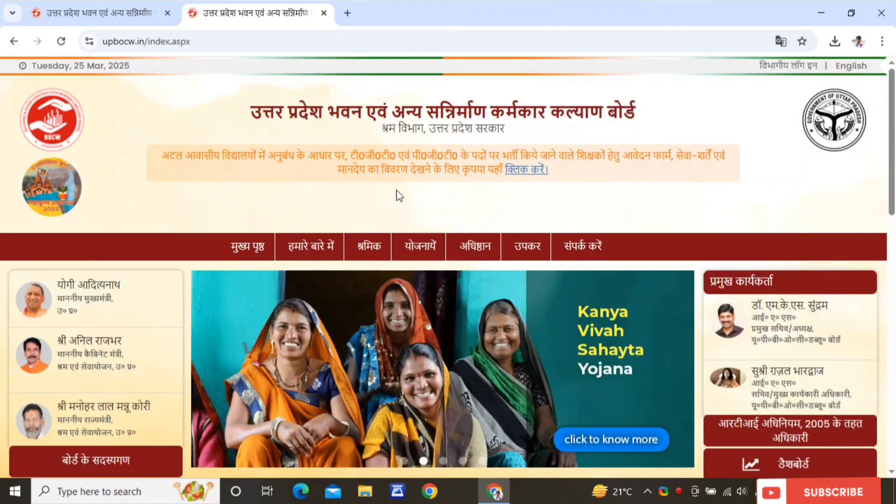
{"action": "scroll", "coordinate": [399, 195], "scroll_direction": "down", "scroll_amount": 2}
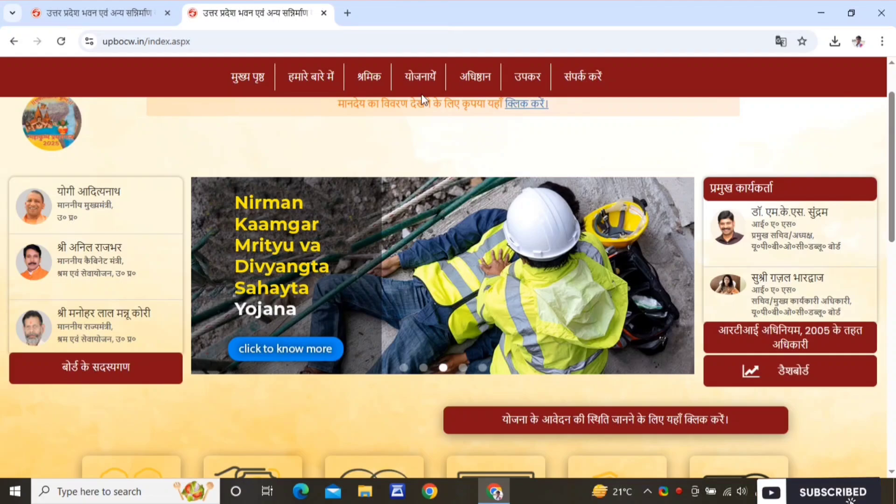
{"action": "mouse_move", "coordinate": [423, 89]}
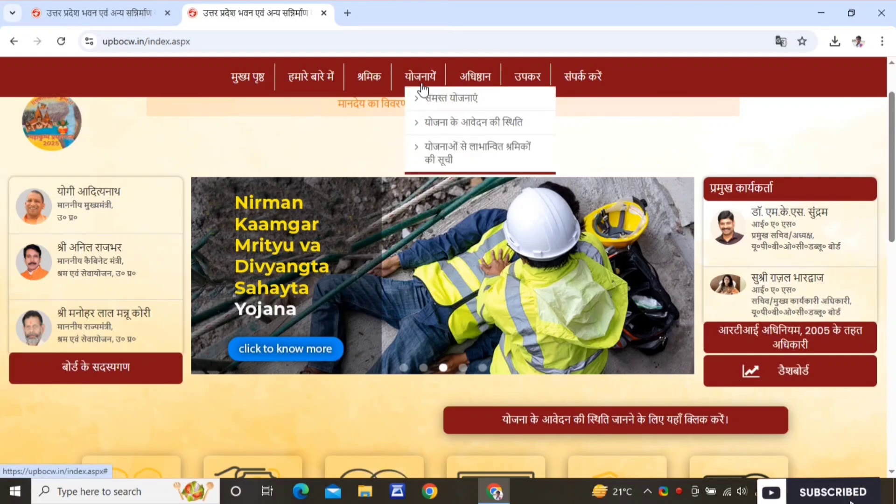
{"action": "left_click", "coordinate": [437, 122]}
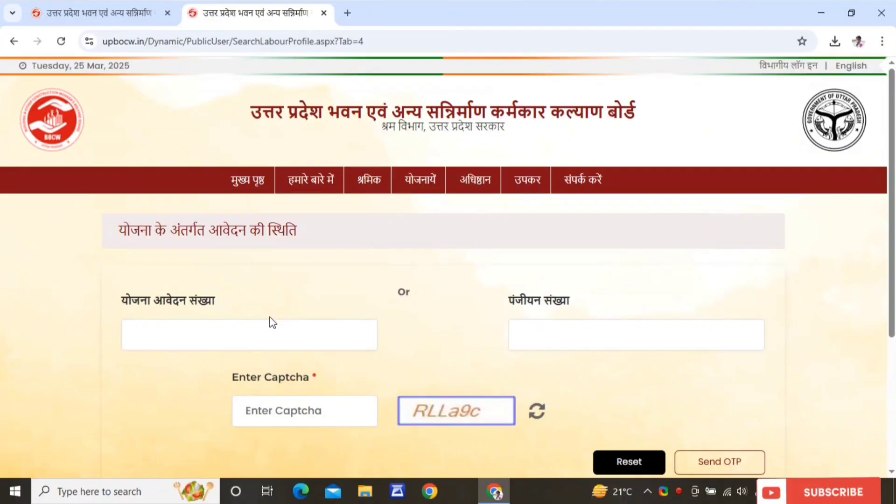
Enter the worker's registration number and captcha, request an OTP, and type the received OTP
{"action": "scroll", "coordinate": [553, 263], "scroll_direction": "down", "scroll_amount": 2}
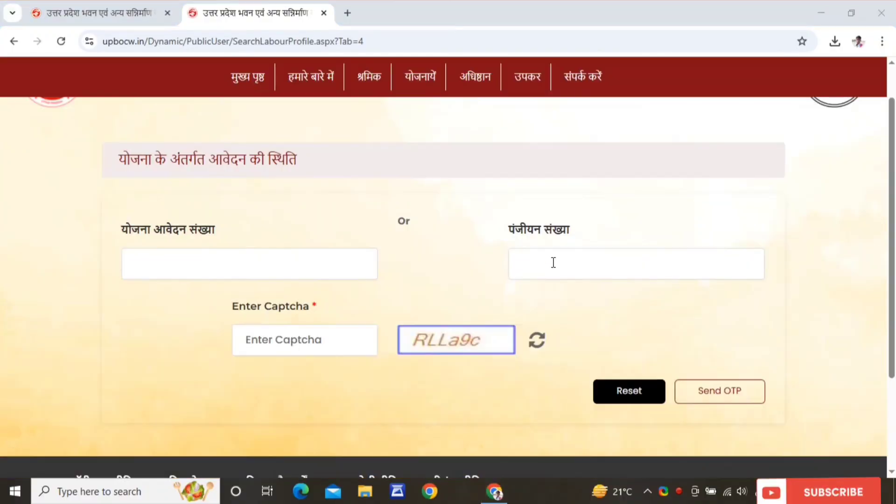
{"action": "left_click", "coordinate": [553, 262]}
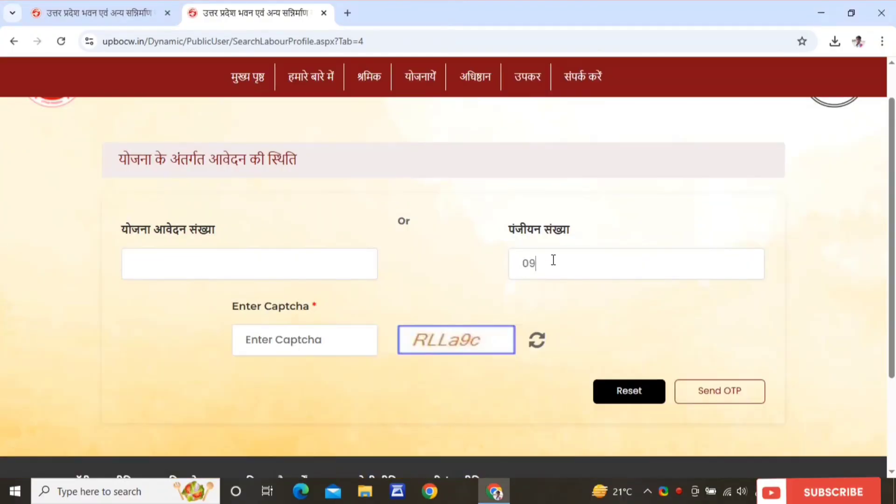
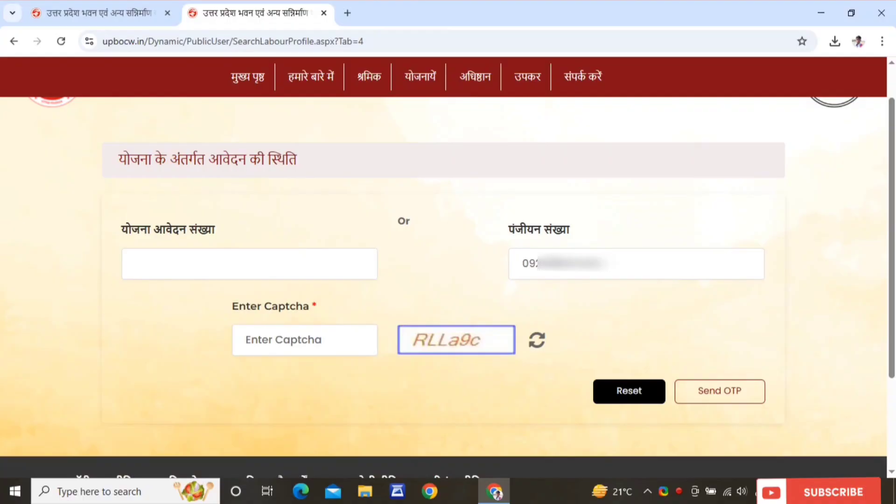
{"action": "left_click", "coordinate": [312, 341]}
{"action": "type", "text": "RLLa9c"}
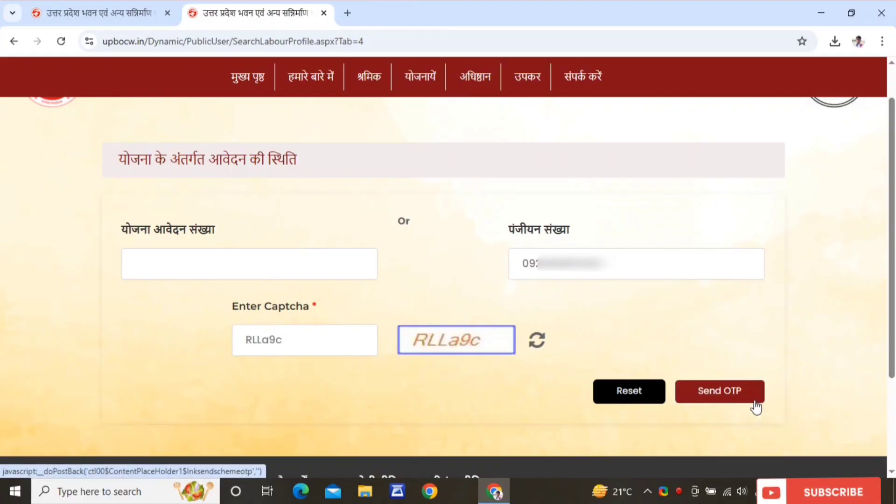
{"action": "left_click", "coordinate": [755, 402]}
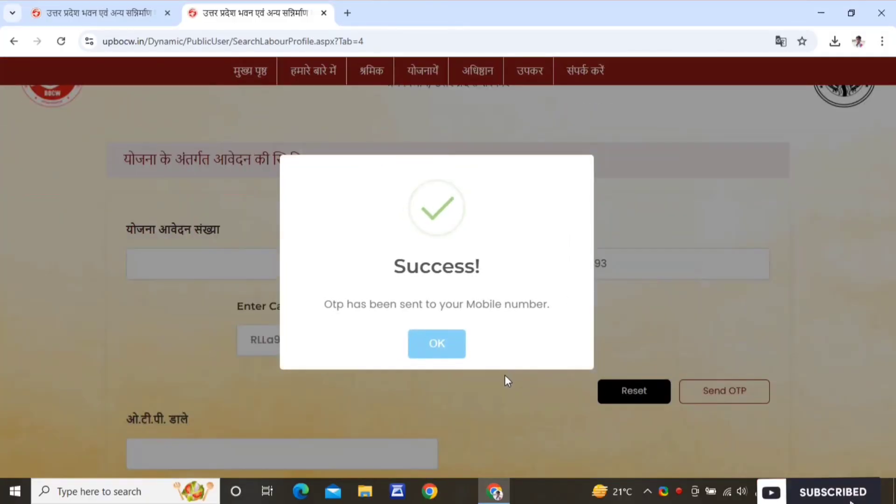
{"action": "left_click", "coordinate": [451, 349]}
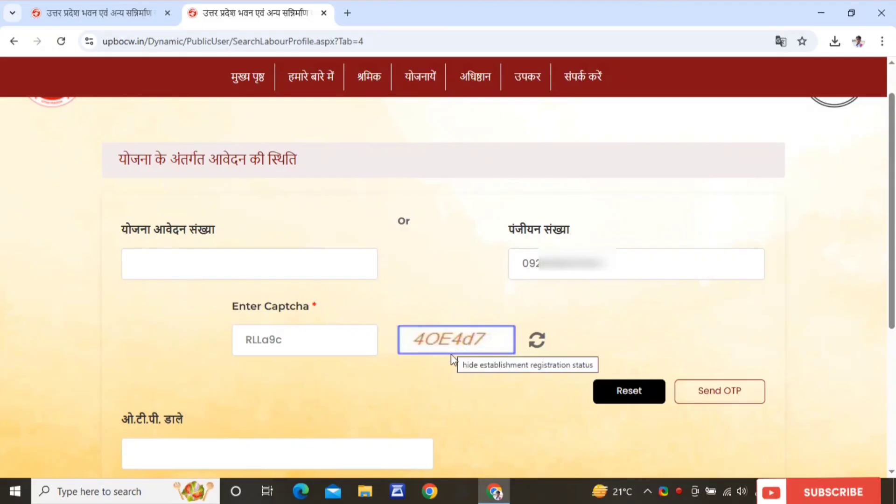
{"action": "left_click", "coordinate": [352, 441]}
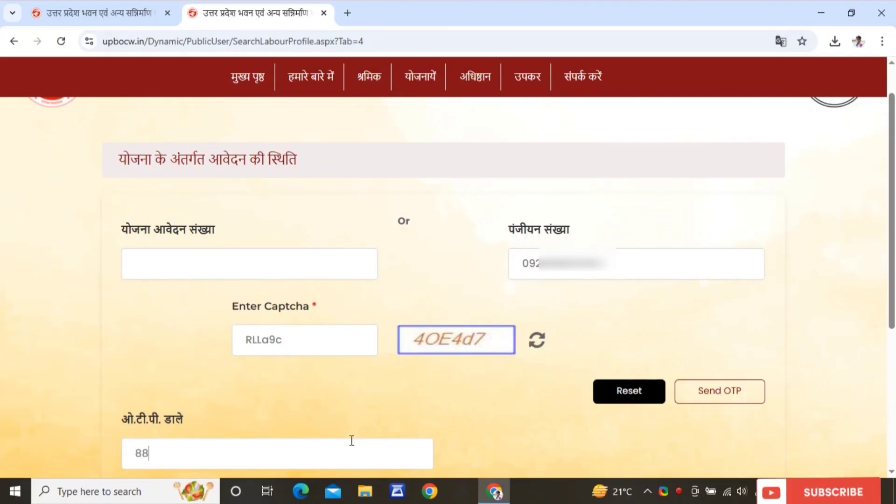
{"action": "scroll", "coordinate": [367, 436], "scroll_direction": "down", "scroll_amount": 3}
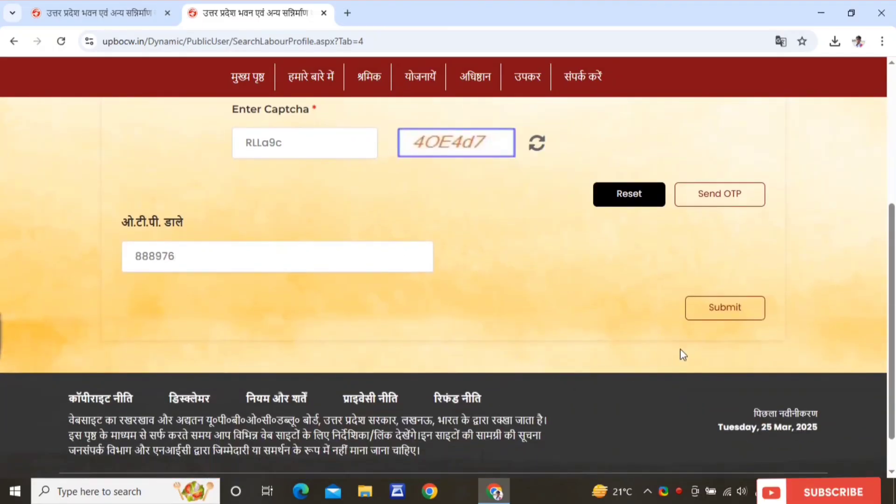
Submit the OTP and review the scheme application status details table
{"action": "left_click", "coordinate": [725, 308]}
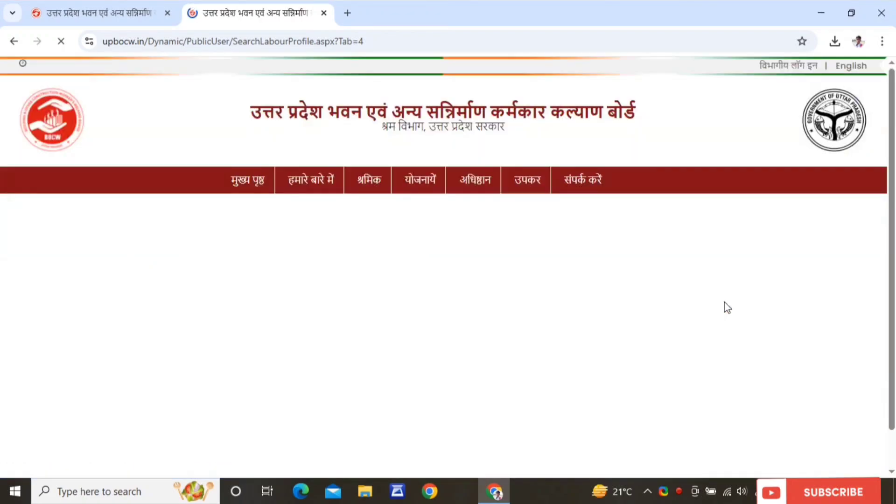
{"action": "scroll", "coordinate": [448, 289], "scroll_direction": "down", "scroll_amount": 4}
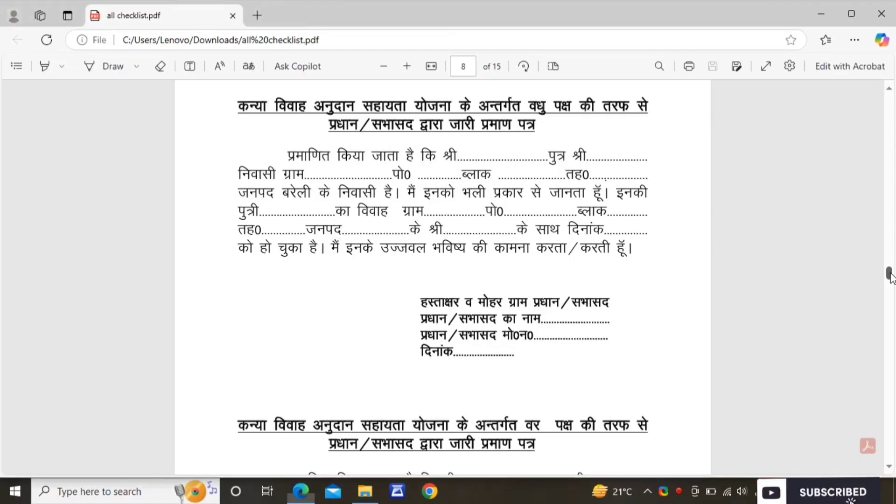
{"action": "scroll", "coordinate": [890, 282], "scroll_direction": "down", "scroll_amount": 3}
{"action": "left_click_drag", "start_coordinate": [890, 282], "coordinate": [892, 286]}
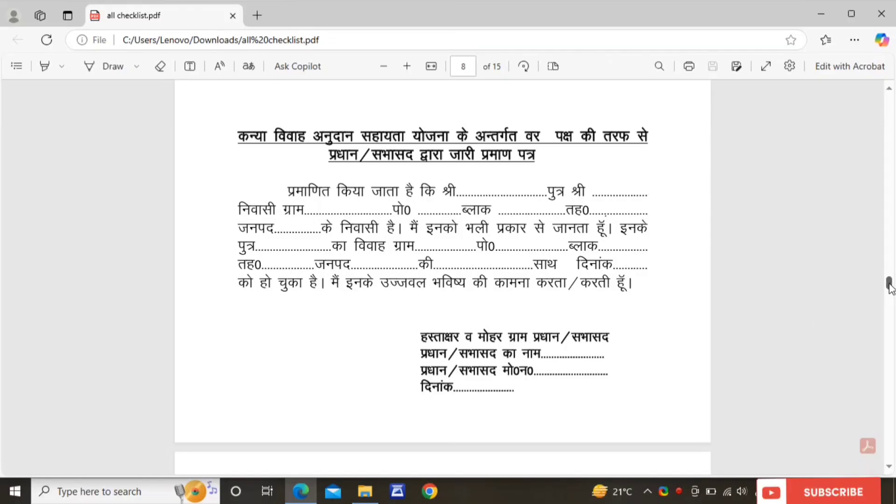
{"action": "left_click_drag", "start_coordinate": [889, 284], "coordinate": [889, 280]}
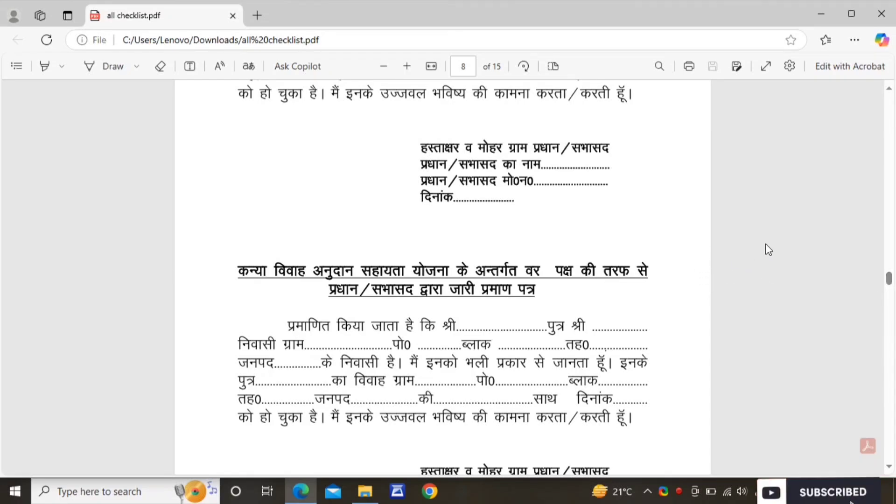
{"action": "scroll", "coordinate": [763, 269], "scroll_direction": "down", "scroll_amount": 1}
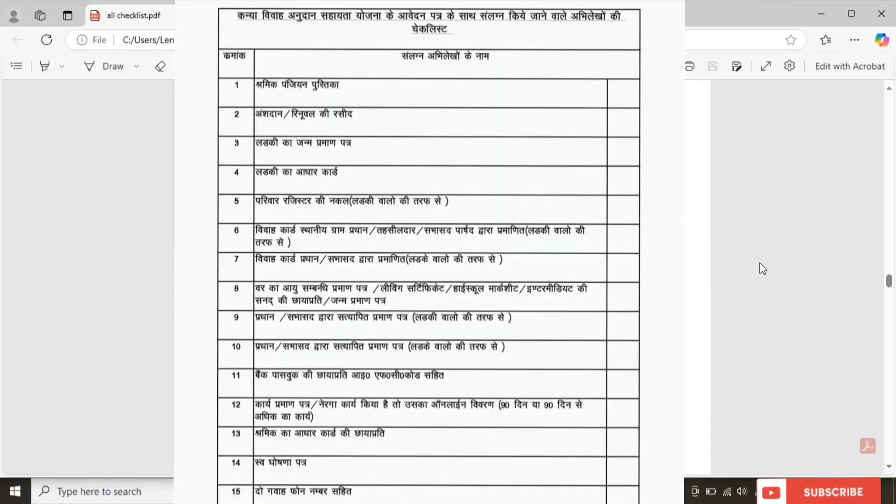